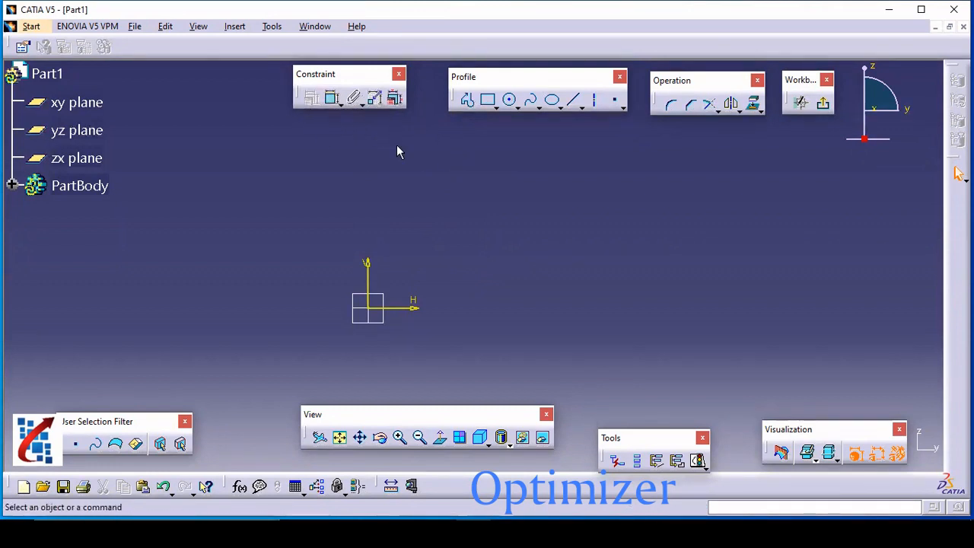
# - Sketch a rectangle above the horizontal axis with one corner on the sketch origin
pyautogui.click(489, 103)
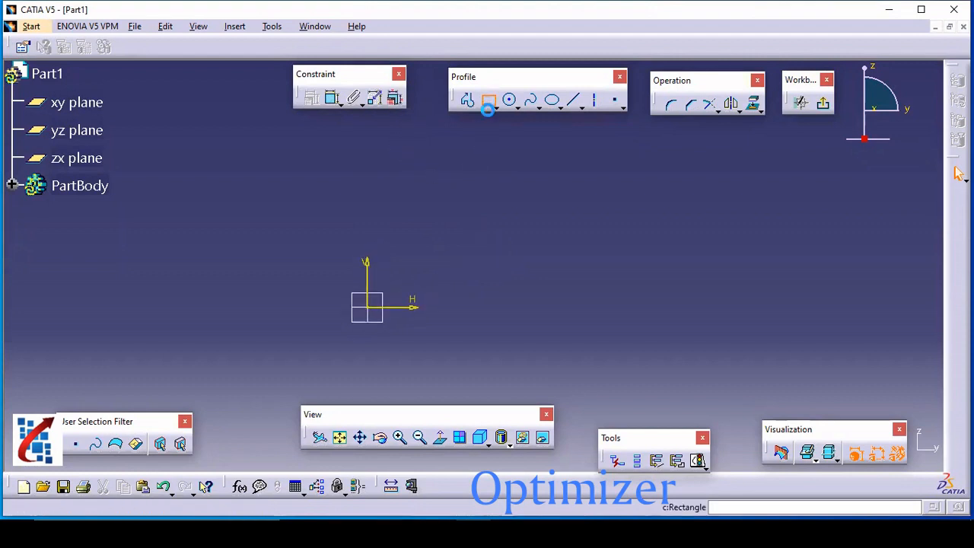
pyautogui.click(367, 307)
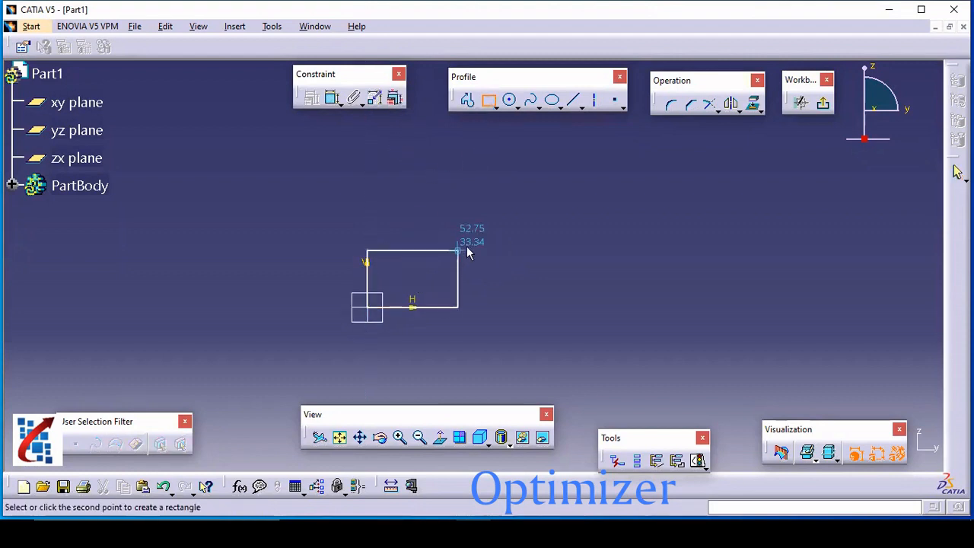
pyautogui.click(465, 249)
# - Sketch two more rectangles: one about 49 mm wide above the horizontal axis, and one about 58 by 28 mm resting on the axis
pyautogui.moveTo(547, 233); pyautogui.dragTo(467, 237, button='middle')
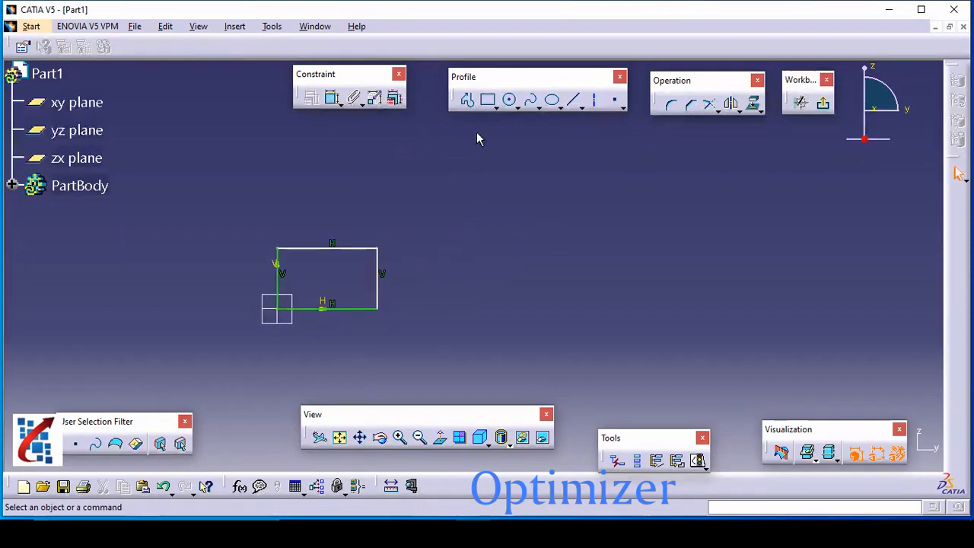
pyautogui.click(487, 99)
pyautogui.click(469, 284)
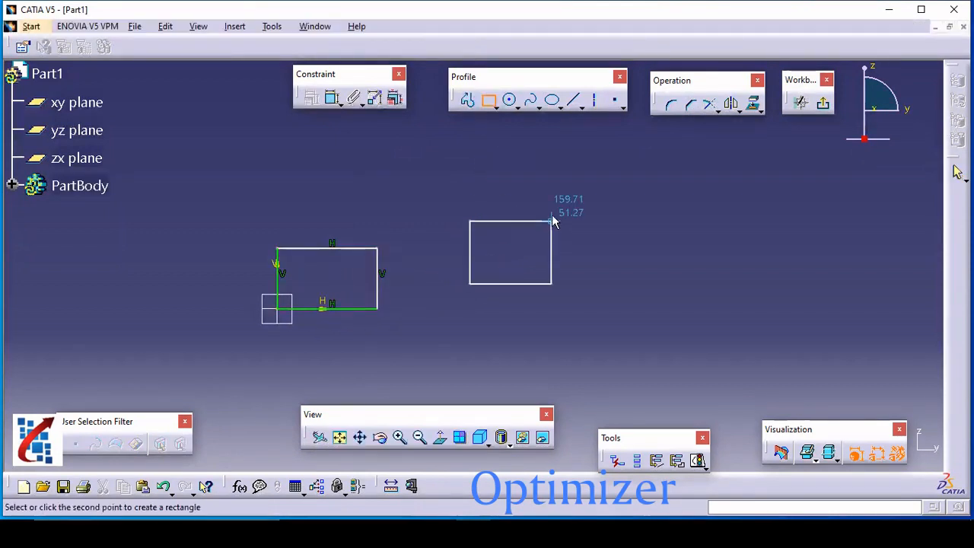
pyautogui.click(554, 209)
pyautogui.click(510, 105)
pyautogui.click(488, 100)
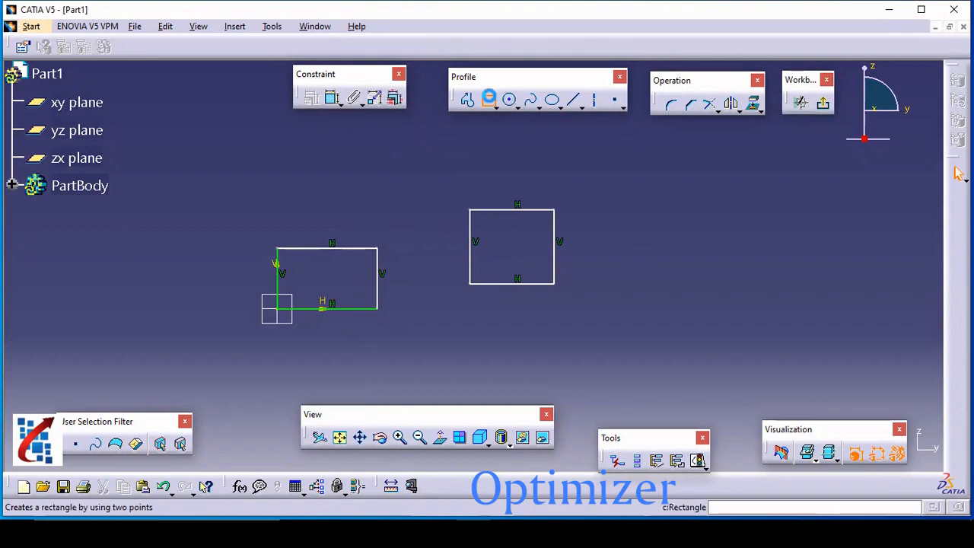
pyautogui.click(660, 308)
pyautogui.click(758, 263)
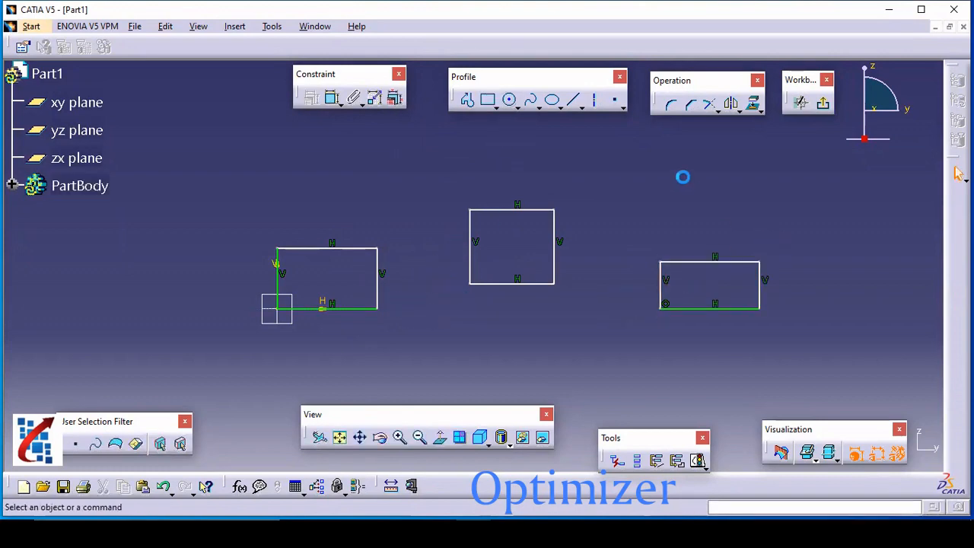
# - Widen the rectangle at the origin to about 72 mm and shift the farthest rectangle outward along the horizontal axis
pyautogui.moveTo(685, 183)
pyautogui.mouseDown(button='middle')
pyautogui.moveTo(719, 153)
pyautogui.moveTo(718, 164)
pyautogui.mouseUp(button='middle')
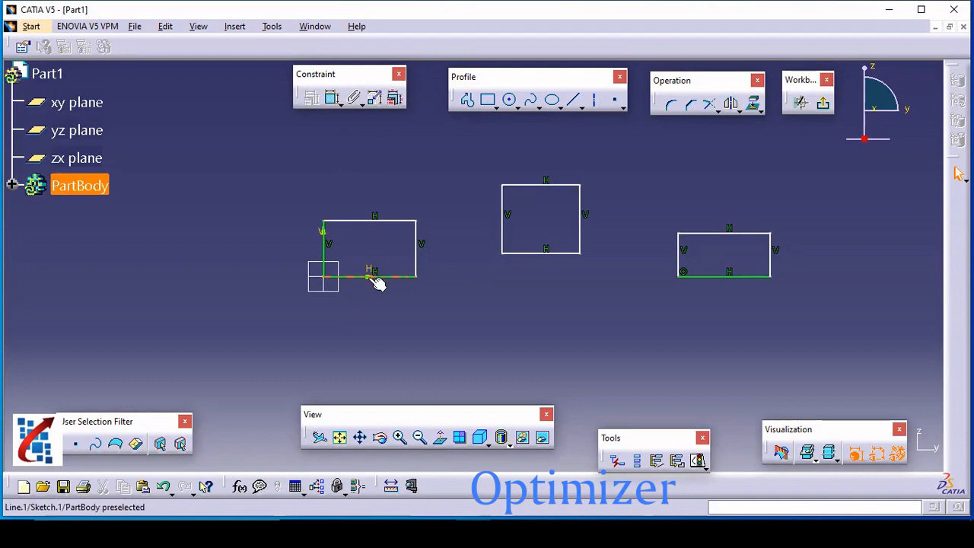
pyautogui.click(727, 275)
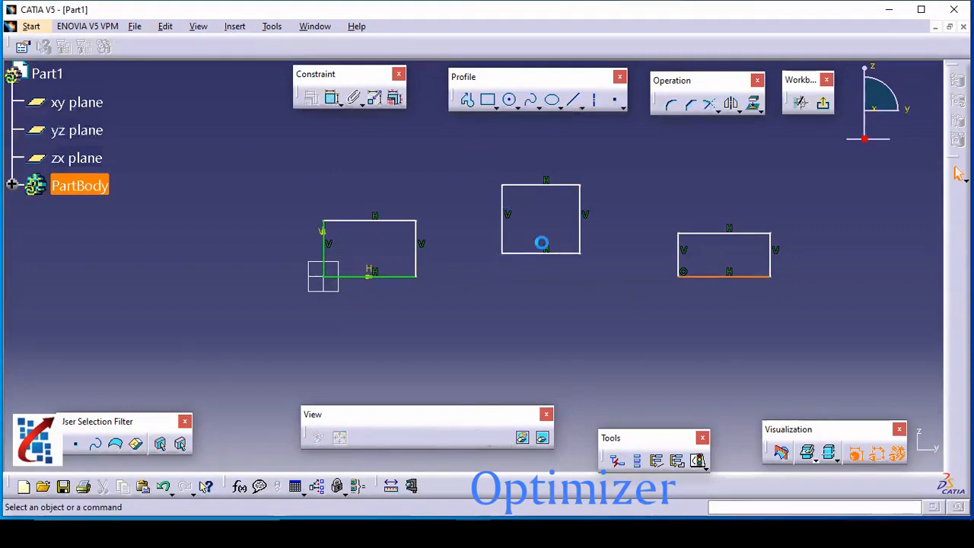
pyautogui.moveTo(473, 146); pyautogui.dragTo(596, 267)
pyautogui.click(600, 336)
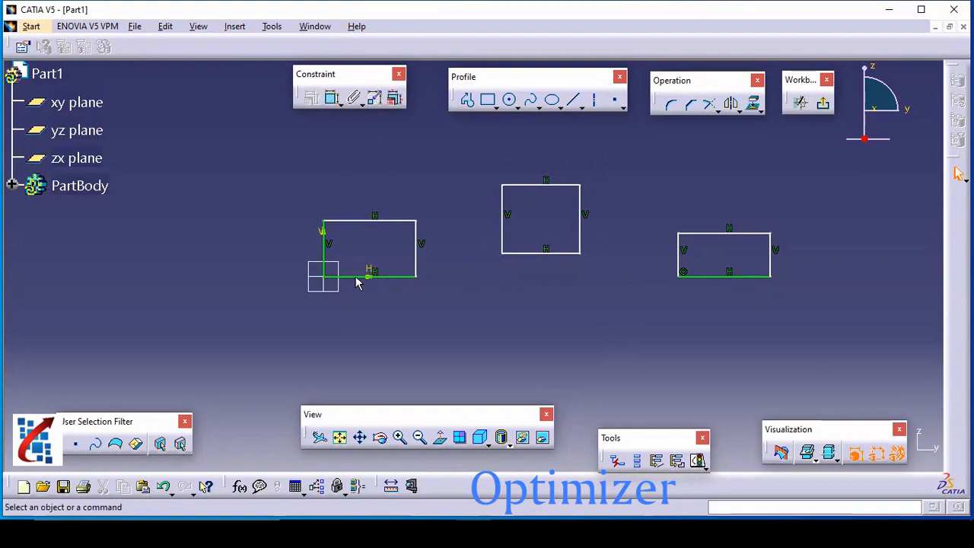
pyautogui.moveTo(355, 276); pyautogui.dragTo(373, 304)
pyautogui.moveTo(738, 277); pyautogui.dragTo(745, 300)
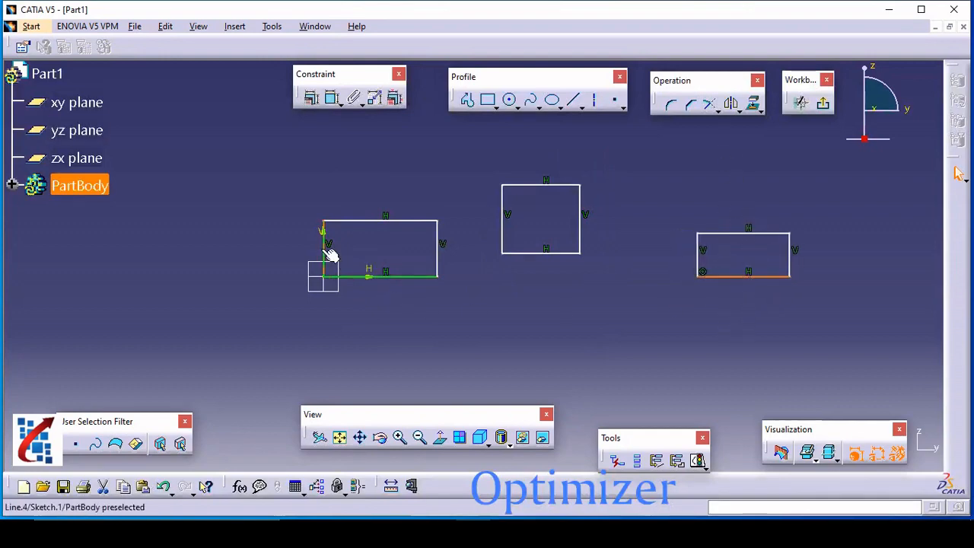
# - Stretch the rectangle at the origin to about 41 mm high and the middle rectangle to about 48 mm high
pyautogui.moveTo(341, 254)
pyautogui.mouseDown()
pyautogui.moveTo(274, 252)
pyautogui.moveTo(326, 248)
pyautogui.moveTo(338, 268)
pyautogui.moveTo(342, 249)
pyautogui.mouseUp()
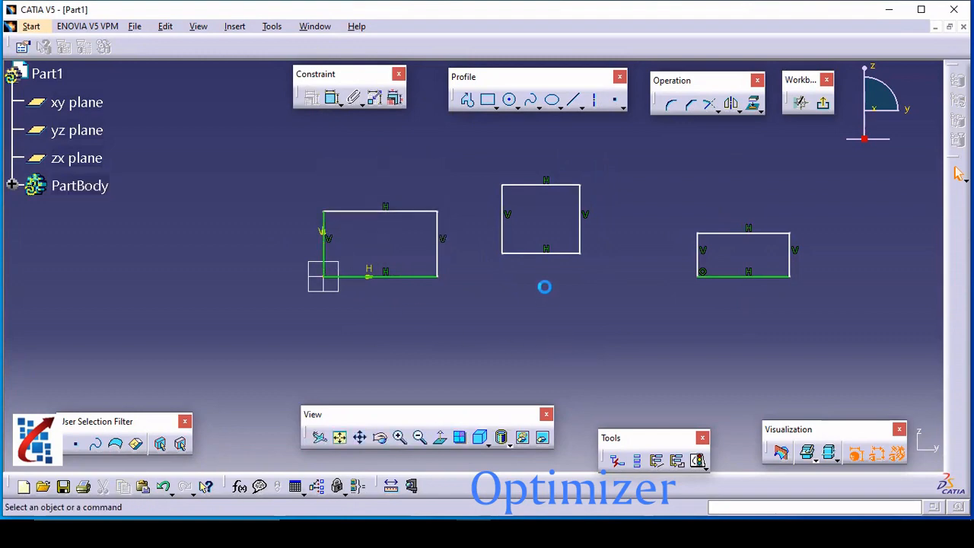
pyautogui.moveTo(546, 258)
pyautogui.mouseDown()
pyautogui.moveTo(531, 330)
pyautogui.moveTo(582, 226)
pyautogui.moveTo(563, 219)
pyautogui.moveTo(550, 311)
pyautogui.moveTo(586, 242)
pyautogui.moveTo(556, 276)
pyautogui.moveTo(541, 253)
pyautogui.mouseUp()
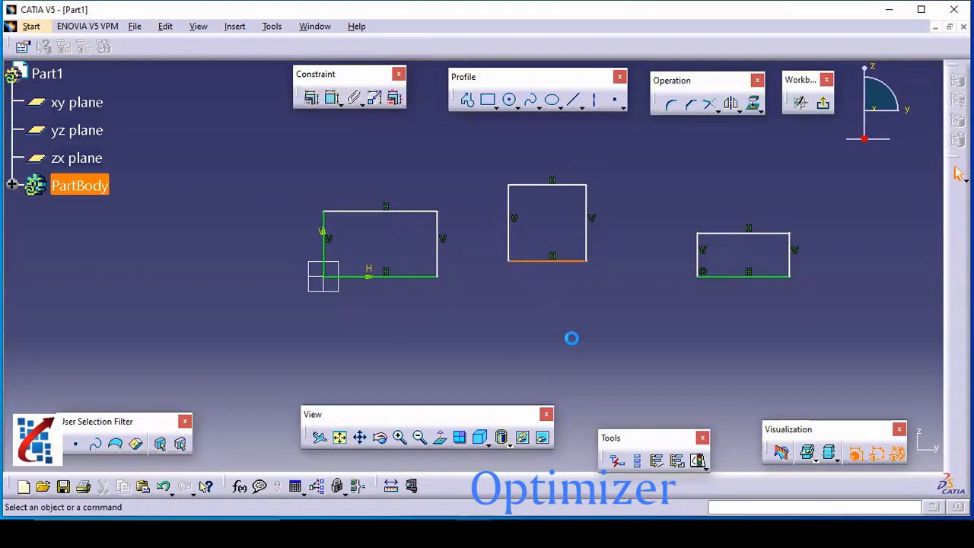
pyautogui.click(563, 358)
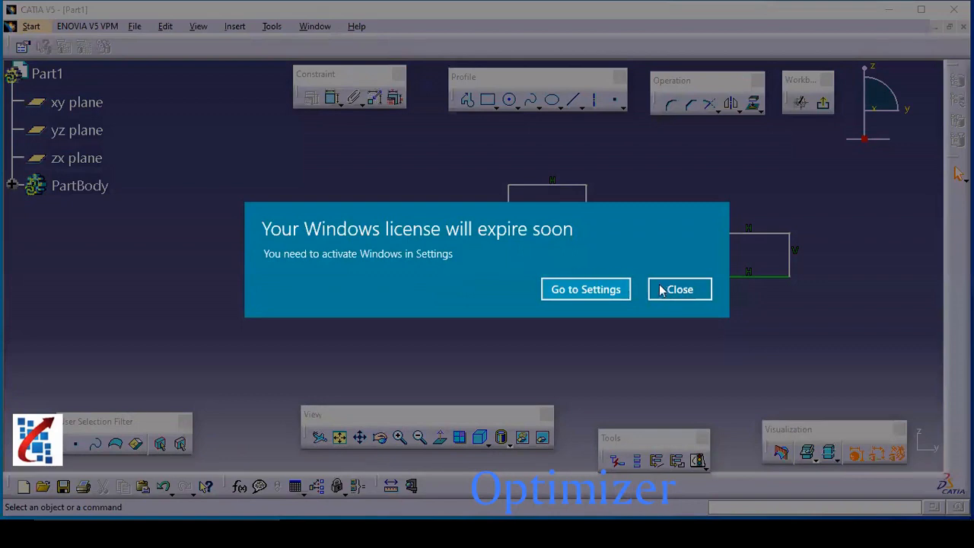
pyautogui.click(661, 290)
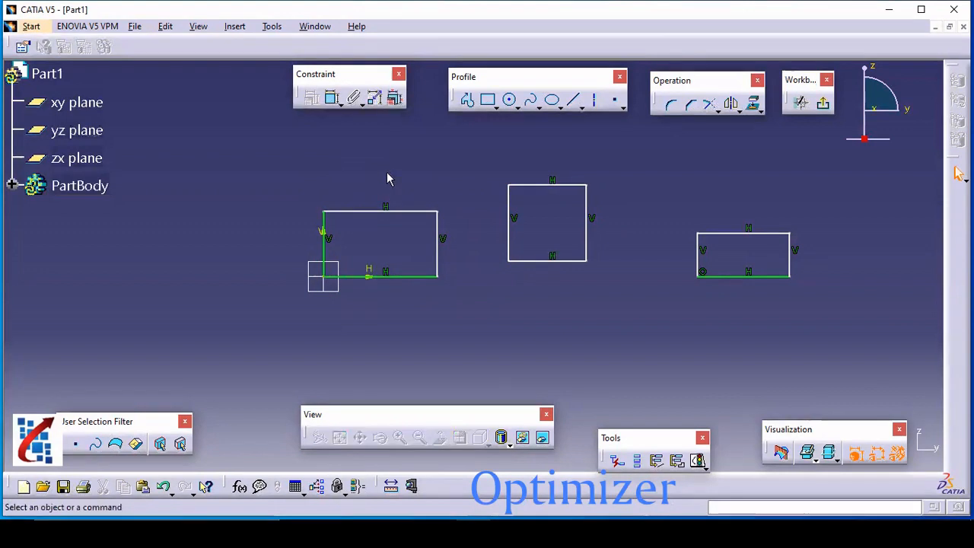
# - Dimension the width and height of the rectangle at the origin with the Constraint command
pyautogui.click(333, 97)
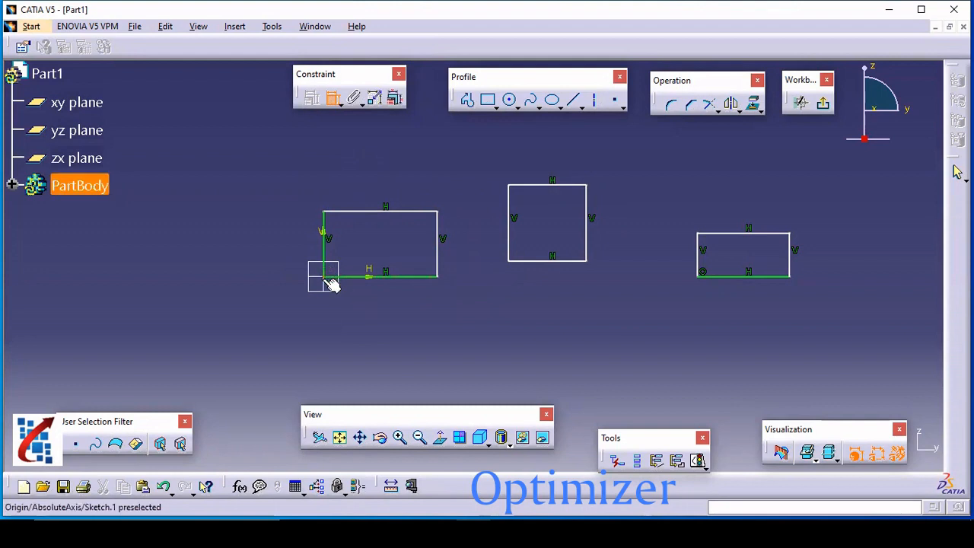
pyautogui.click(397, 276)
pyautogui.click(378, 314)
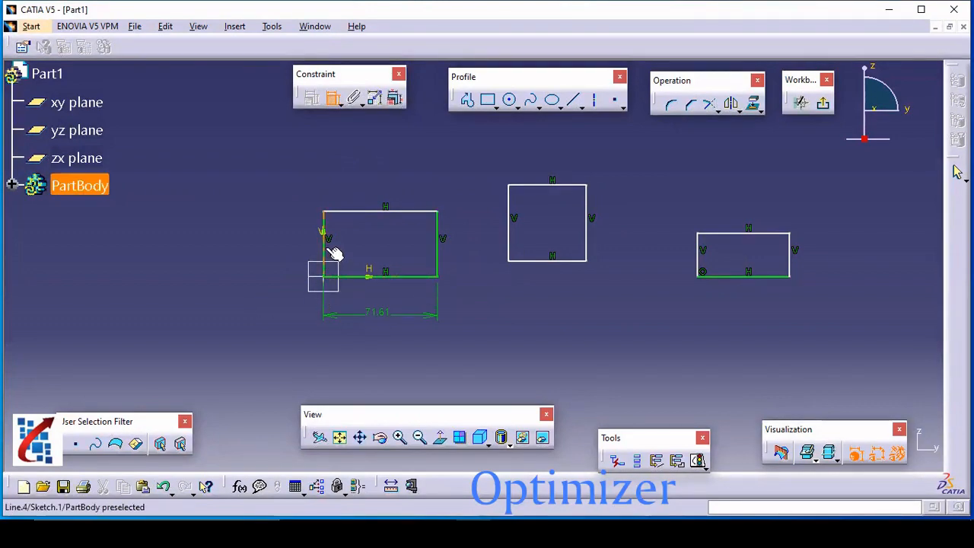
pyautogui.click(330, 245)
pyautogui.click(285, 250)
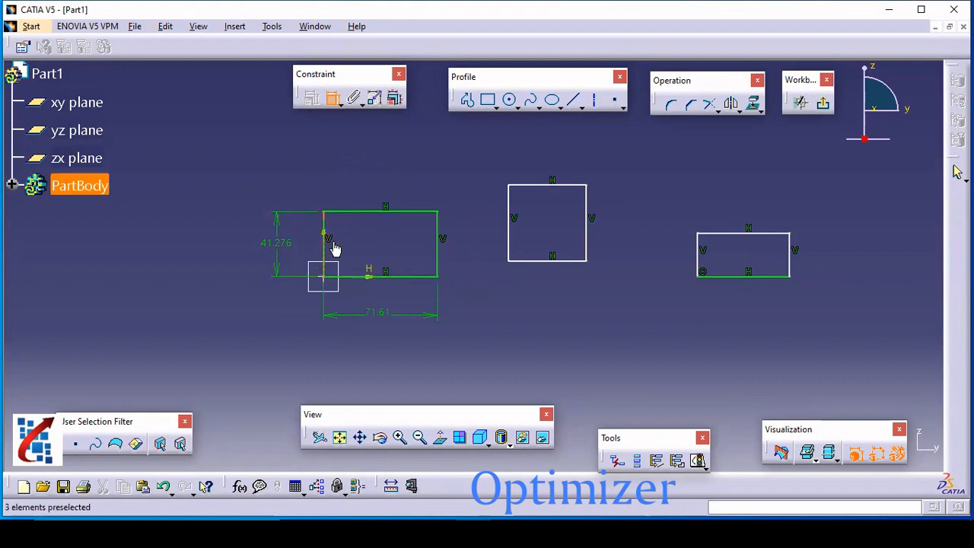
# - Dimension the middle rectangle's vertical and horizontal distances from the corresponding edges of the rectangle at the origin
pyautogui.click(417, 276)
pyautogui.click(559, 264)
pyautogui.click(559, 333)
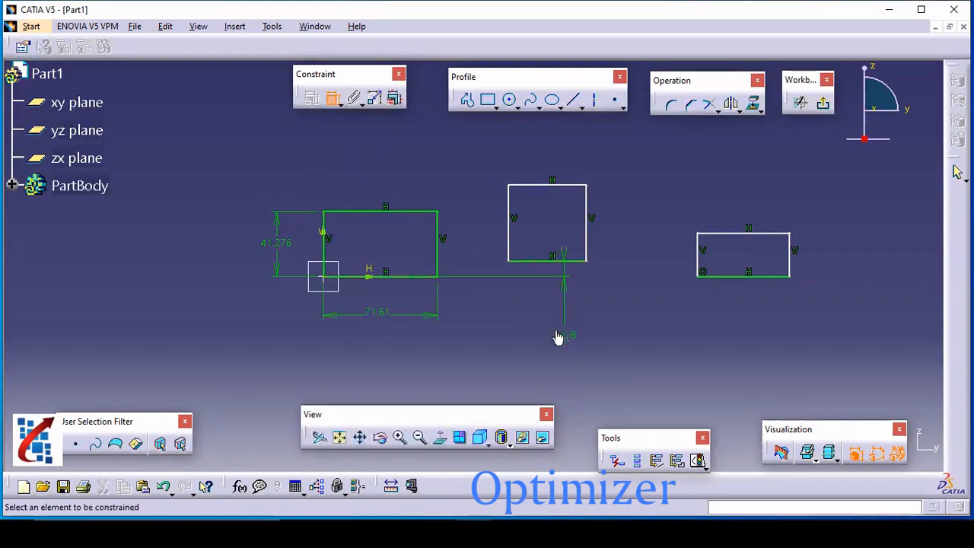
pyautogui.click(511, 240)
pyautogui.click(323, 235)
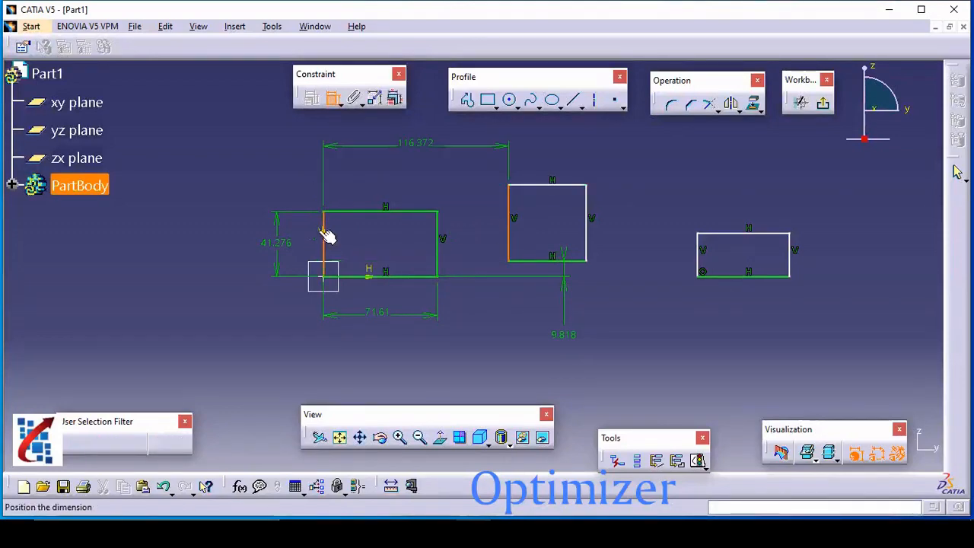
pyautogui.click(321, 160)
# - Dimension the width and height of the middle rectangle
pyautogui.click(548, 262)
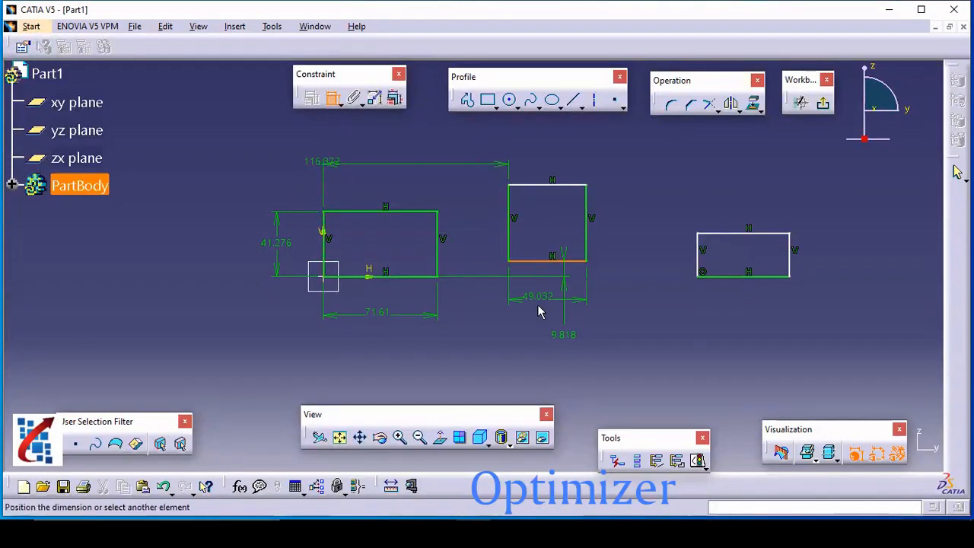
pyautogui.click(539, 305)
pyautogui.click(586, 239)
pyautogui.click(621, 238)
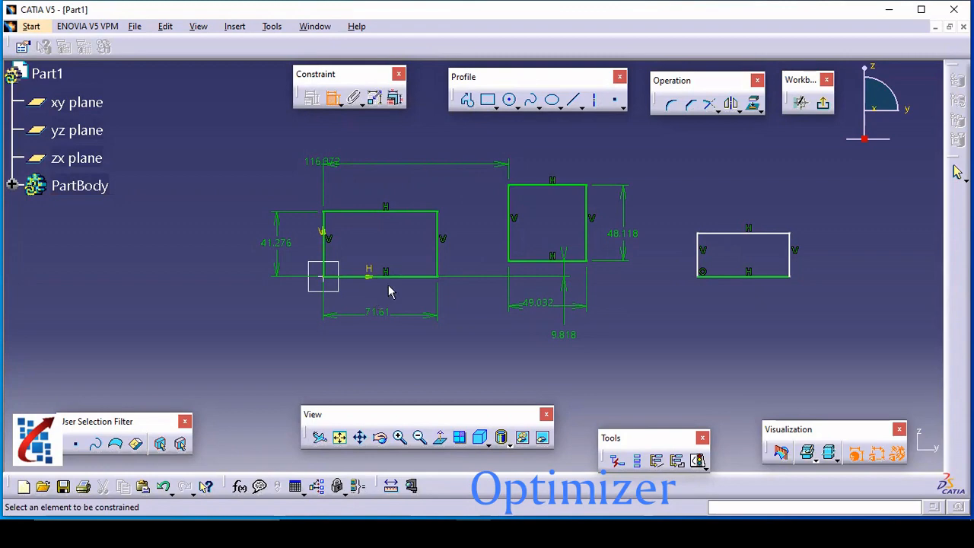
# - Dimension the width and height of the rectangle farthest from the origin
pyautogui.click(736, 277)
pyautogui.click(732, 318)
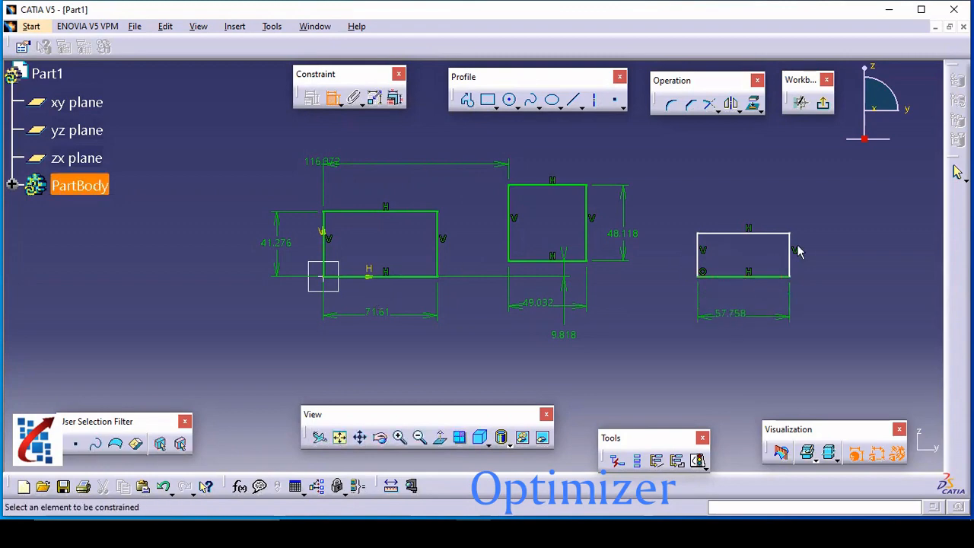
pyautogui.click(789, 251)
pyautogui.click(847, 253)
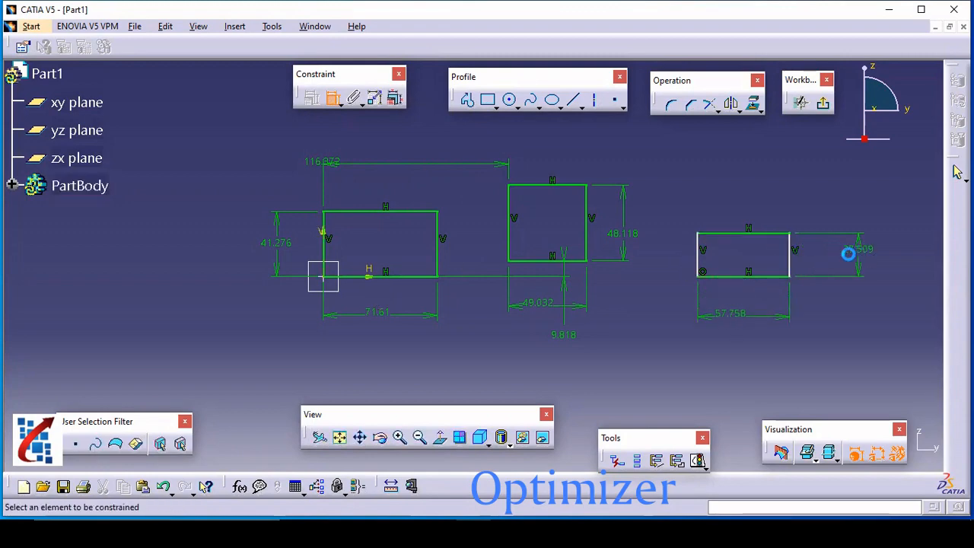
# - Dimension the farthest rectangle's horizontal distance from the vertical edge at the origin and leave the Constraint command
pyautogui.click(703, 264)
pyautogui.click(323, 262)
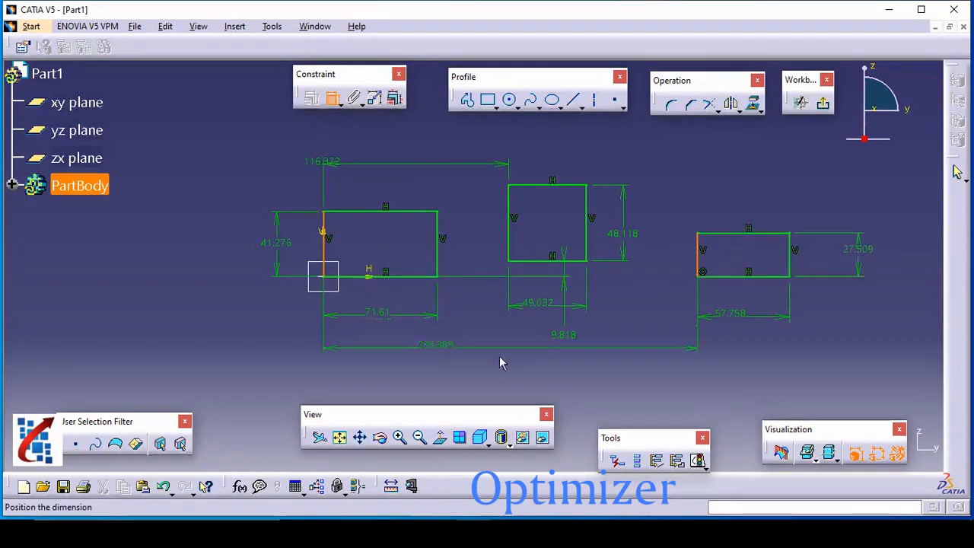
pyautogui.click(537, 371)
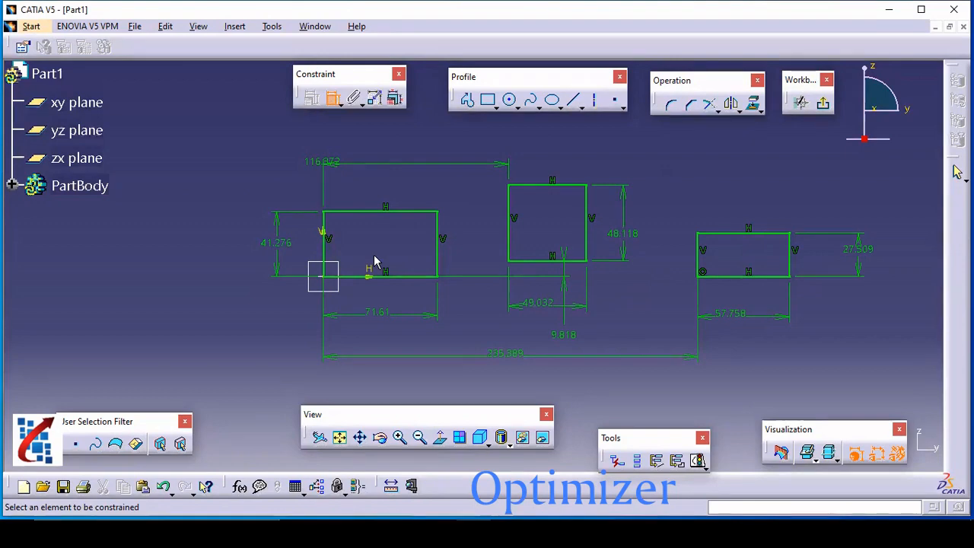
pyautogui.click(340, 110)
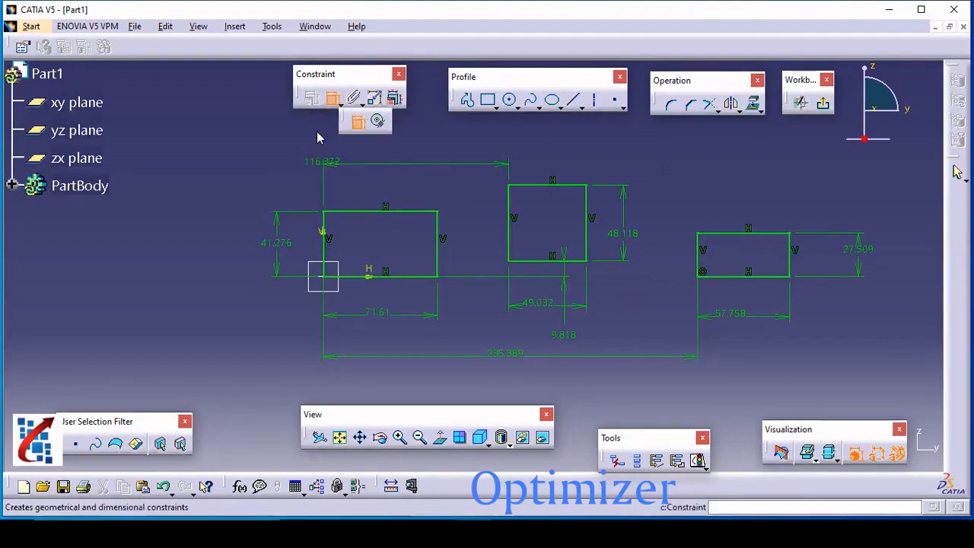
pyautogui.press('Escape')
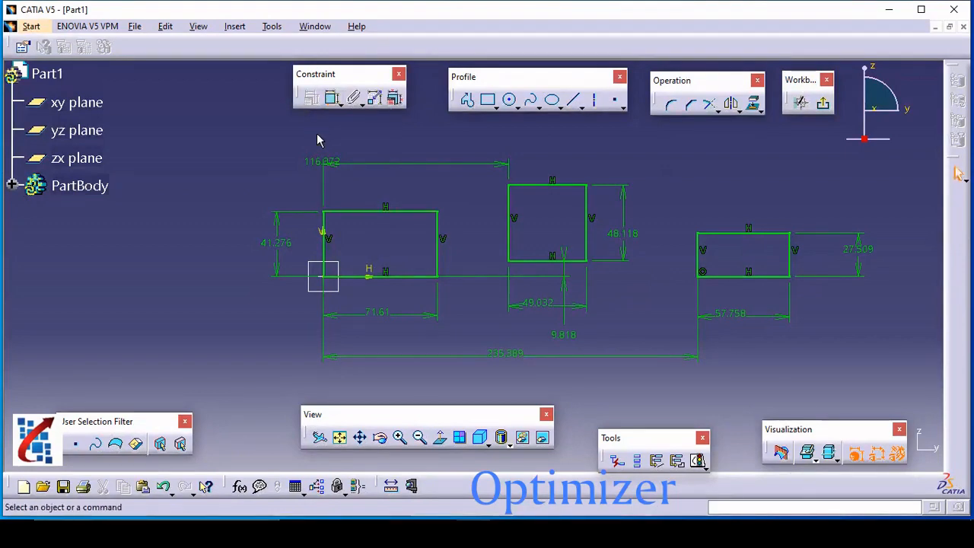
# - Delete all three rectangles together with their dimensions and constraints from the sketch
pyautogui.moveTo(365, 155)
pyautogui.mouseDown(button='middle')
pyautogui.moveTo(428, 151)
pyautogui.moveTo(392, 217)
pyautogui.mouseUp(button='middle')
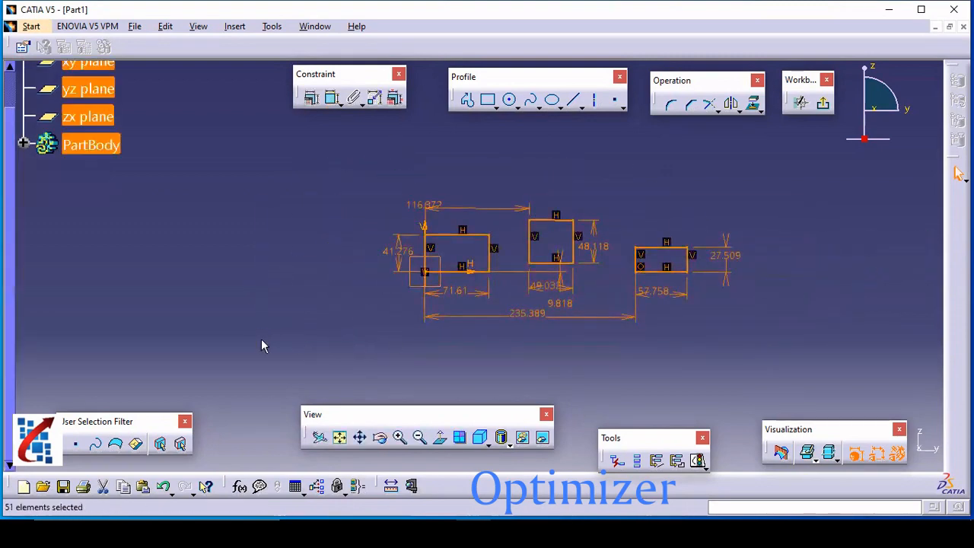
pyautogui.press('Delete')
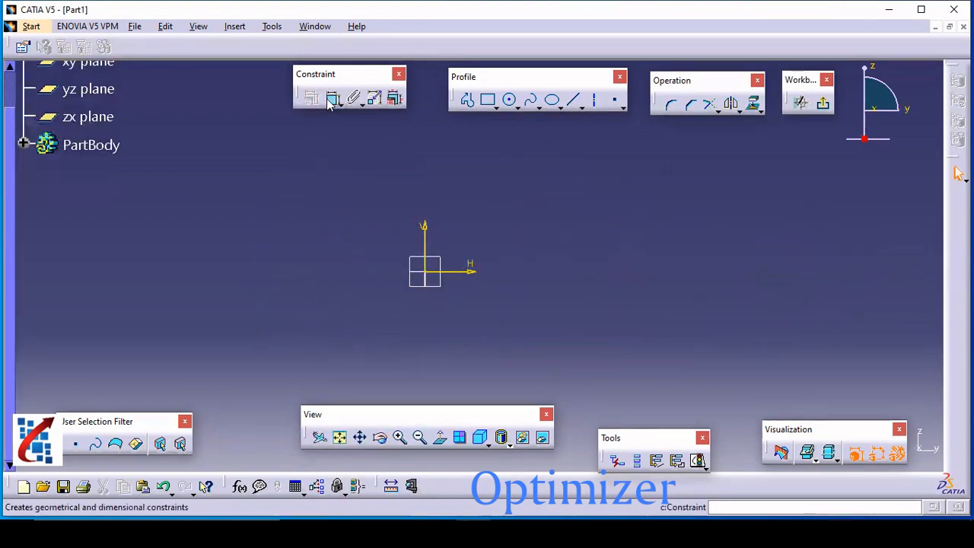
# - Sketch an open zigzag of three connected slanted lines near the origin with the Profile tool
pyautogui.moveTo(425, 215); pyautogui.dragTo(304, 235, button='middle')
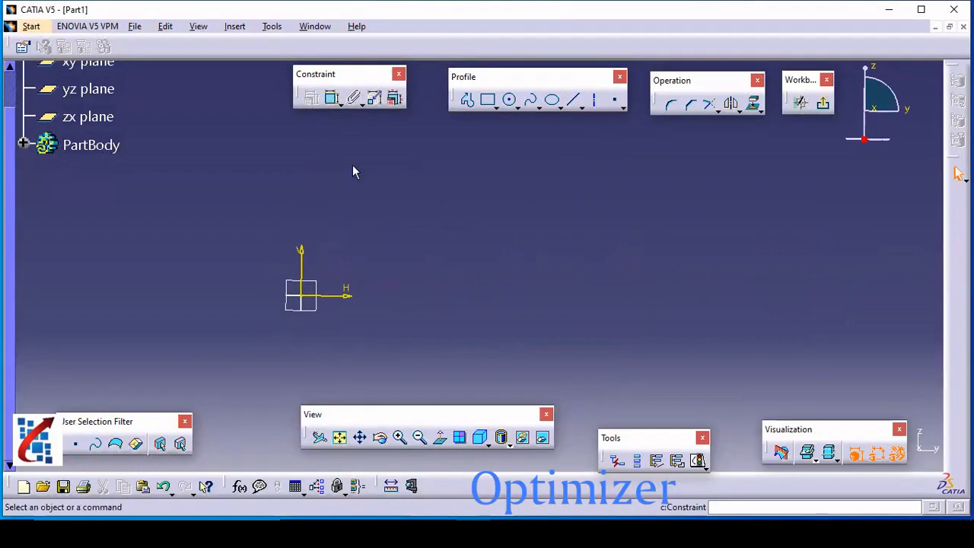
pyautogui.moveTo(411, 191)
pyautogui.mouseDown(button='middle')
pyautogui.moveTo(505, 202)
pyautogui.moveTo(502, 213)
pyautogui.mouseUp(button='middle')
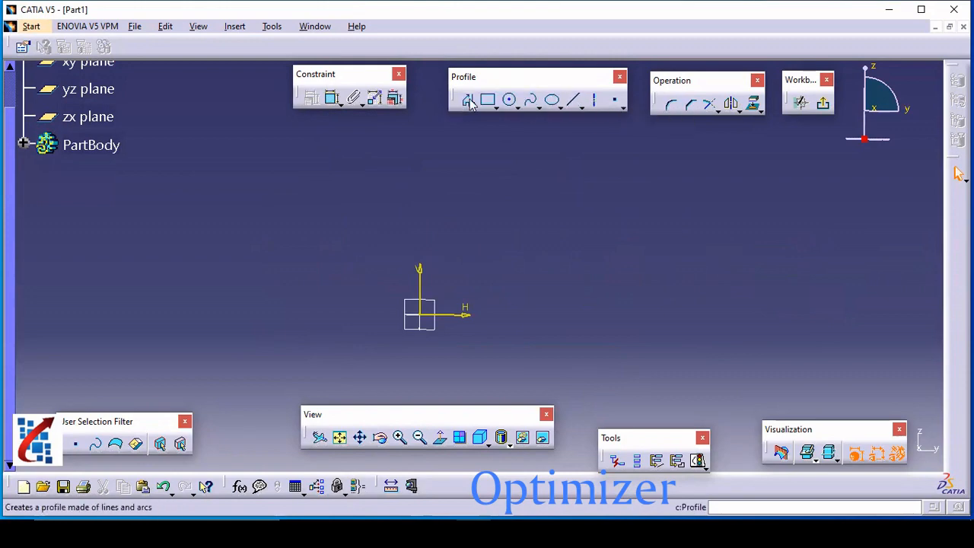
pyautogui.click(467, 100)
pyautogui.click(443, 287)
pyautogui.click(610, 178)
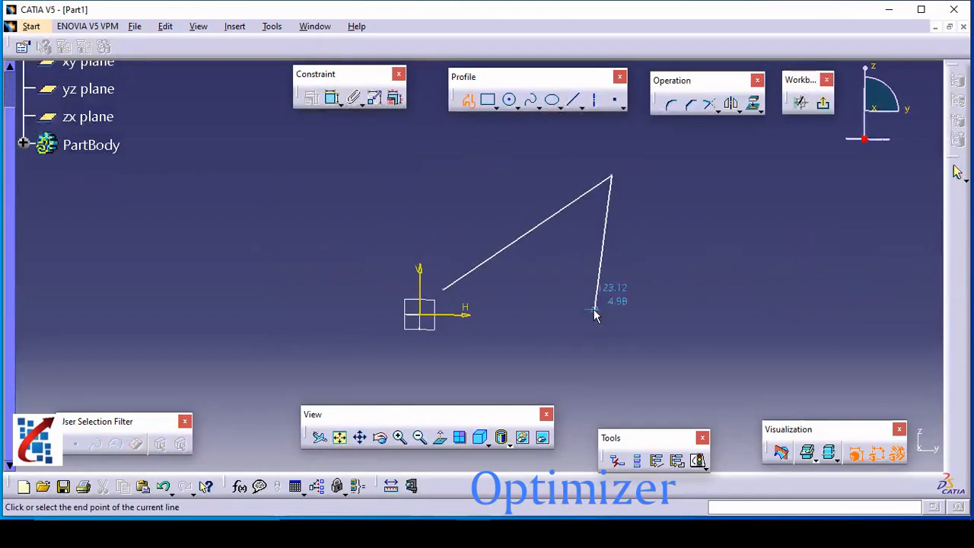
pyautogui.click(595, 309)
pyautogui.doubleClick(686, 270)
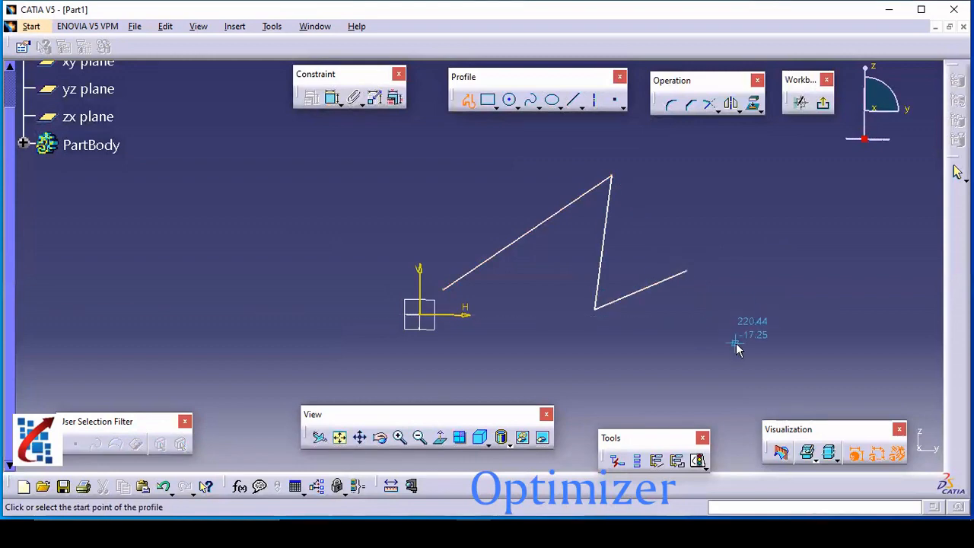
pyautogui.press('Escape')
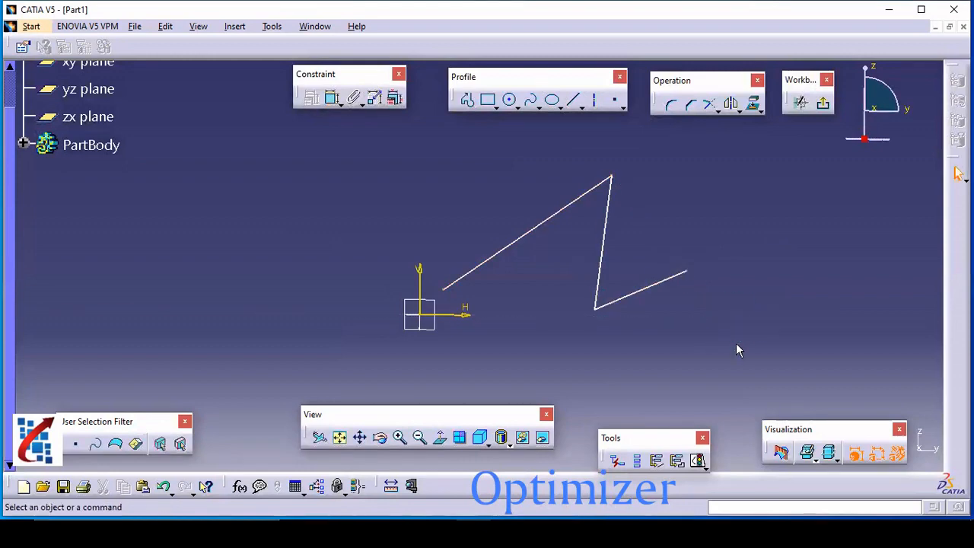
# - Constrain the profile's long line perpendicular to its middle line, and move the free end and the middle line to test the constraint
pyautogui.click(604, 237)
pyautogui.click(568, 220)
pyautogui.click(613, 257)
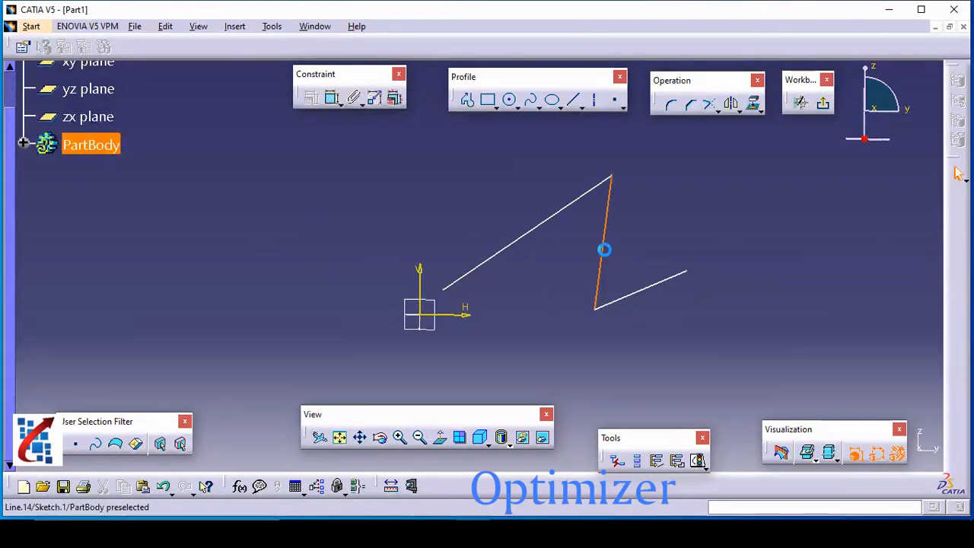
pyautogui.keyDown('ctrl'); pyautogui.click(572, 210); pyautogui.keyUp('ctrl')
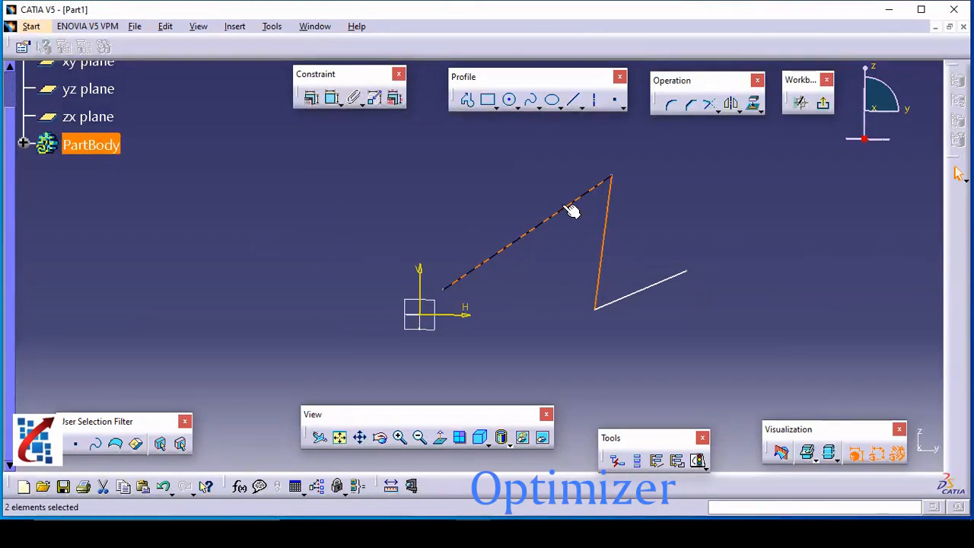
pyautogui.click(311, 97)
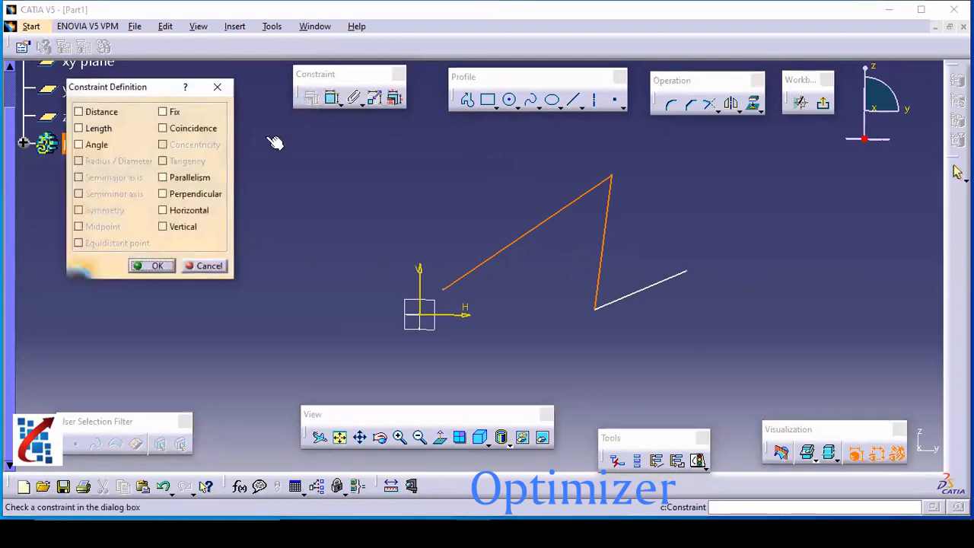
pyautogui.click(174, 196)
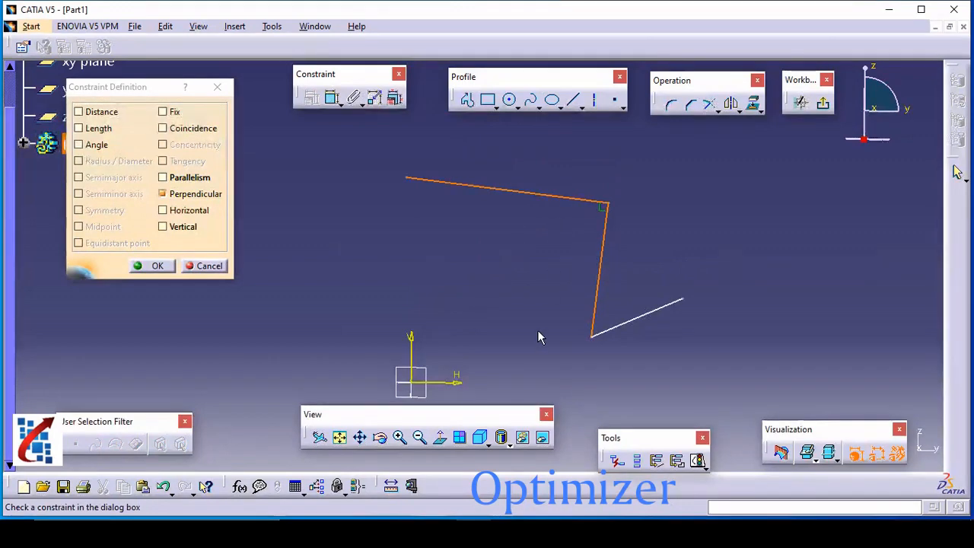
pyautogui.click(150, 266)
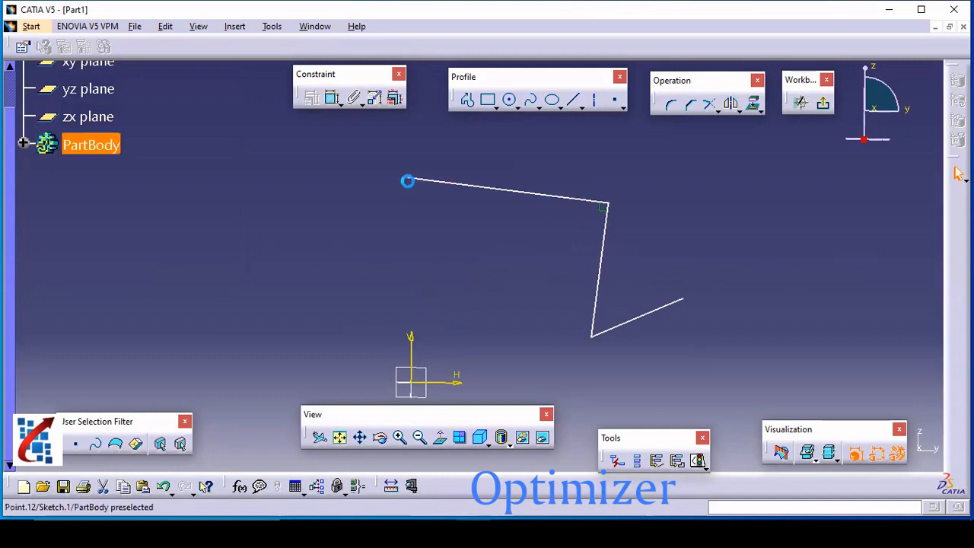
pyautogui.moveTo(406, 180)
pyautogui.mouseDown()
pyautogui.moveTo(404, 251)
pyautogui.moveTo(465, 182)
pyautogui.moveTo(473, 218)
pyautogui.mouseUp()
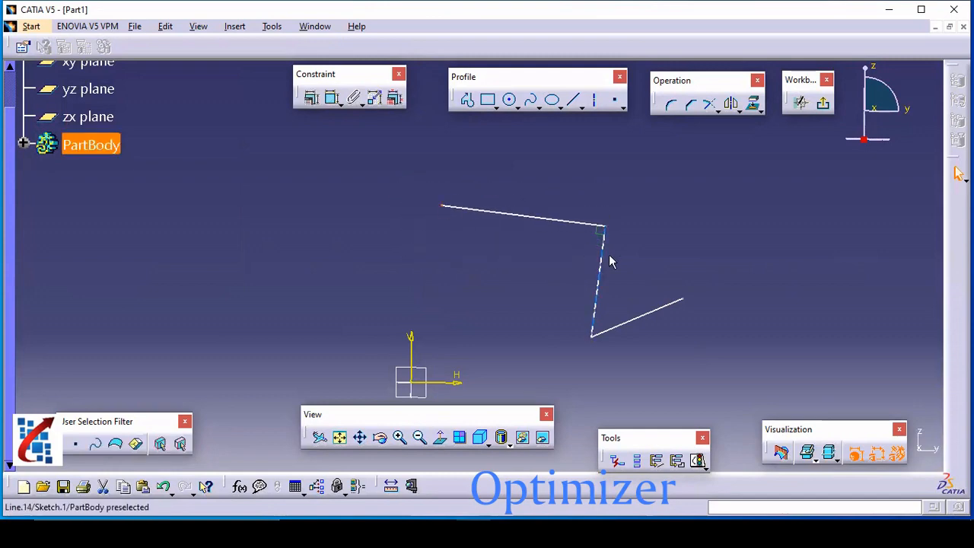
pyautogui.moveTo(607, 296)
pyautogui.mouseDown()
pyautogui.moveTo(702, 282)
pyautogui.moveTo(449, 289)
pyautogui.moveTo(587, 261)
pyautogui.mouseUp()
# - Apply a Parallelism constraint between the profile's first and third lines
pyautogui.click(521, 196)
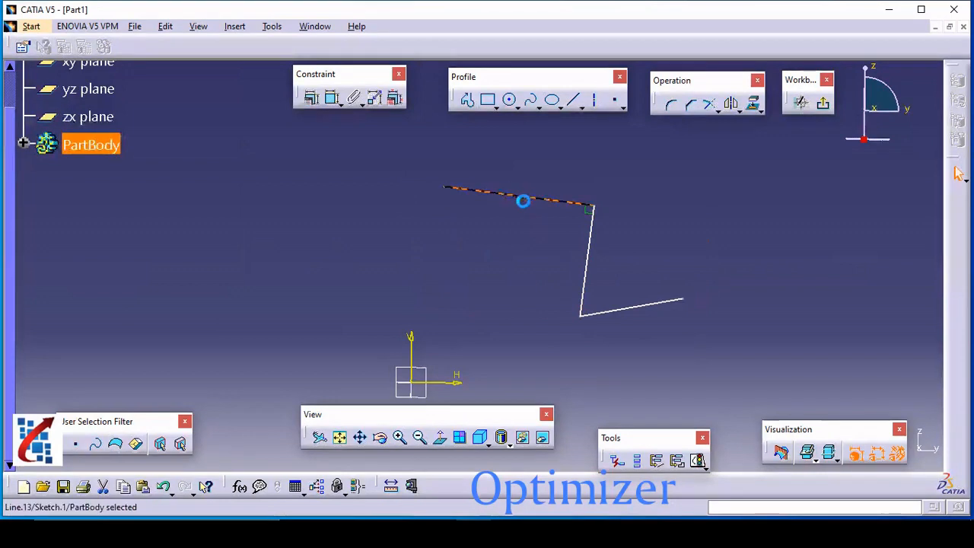
pyautogui.click(645, 304)
pyautogui.click(695, 257)
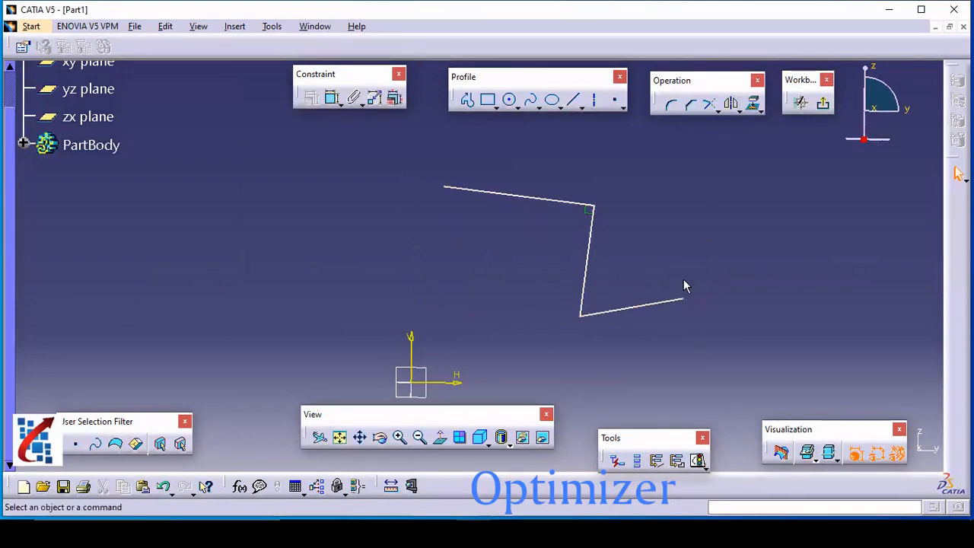
pyautogui.click(654, 310)
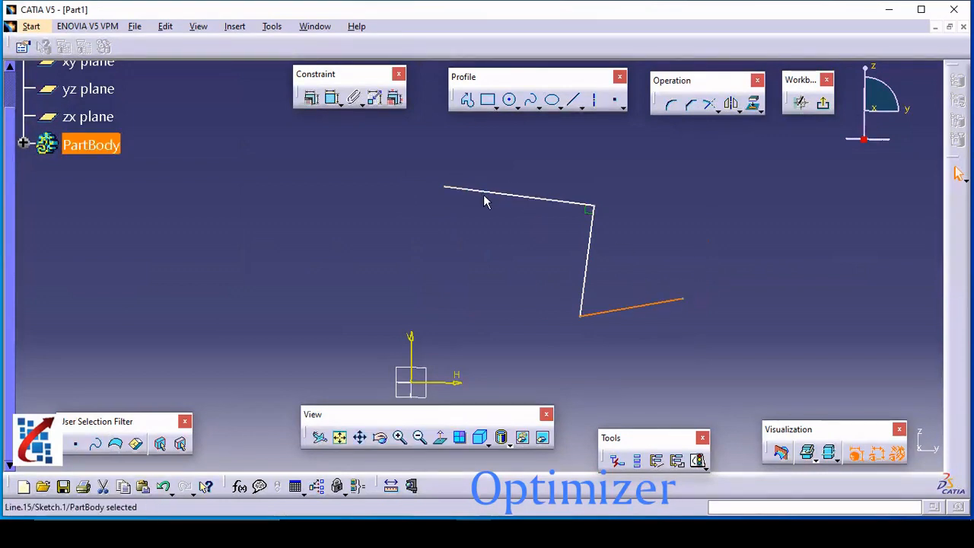
pyautogui.keyDown('ctrl'); pyautogui.click(482, 192); pyautogui.keyUp('ctrl')
pyautogui.click(311, 97)
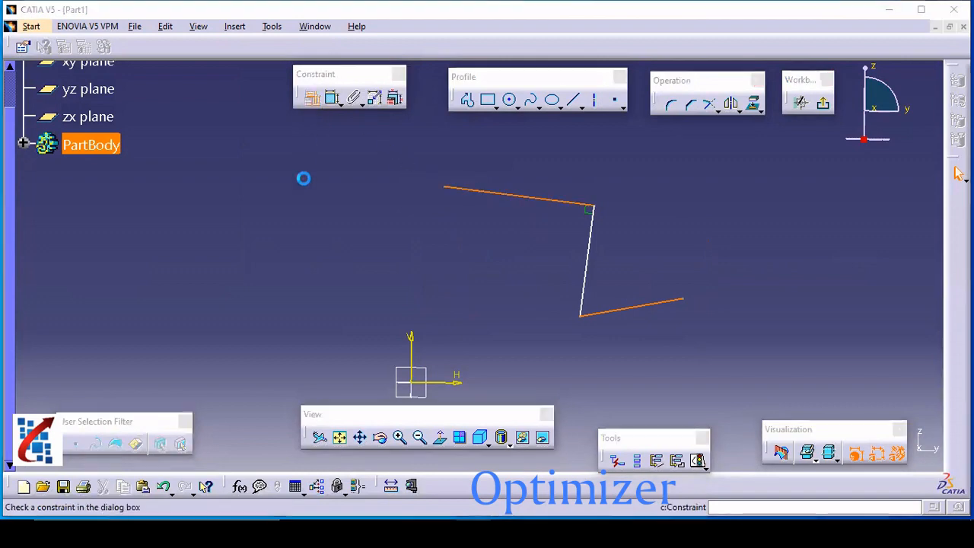
pyautogui.click(183, 177)
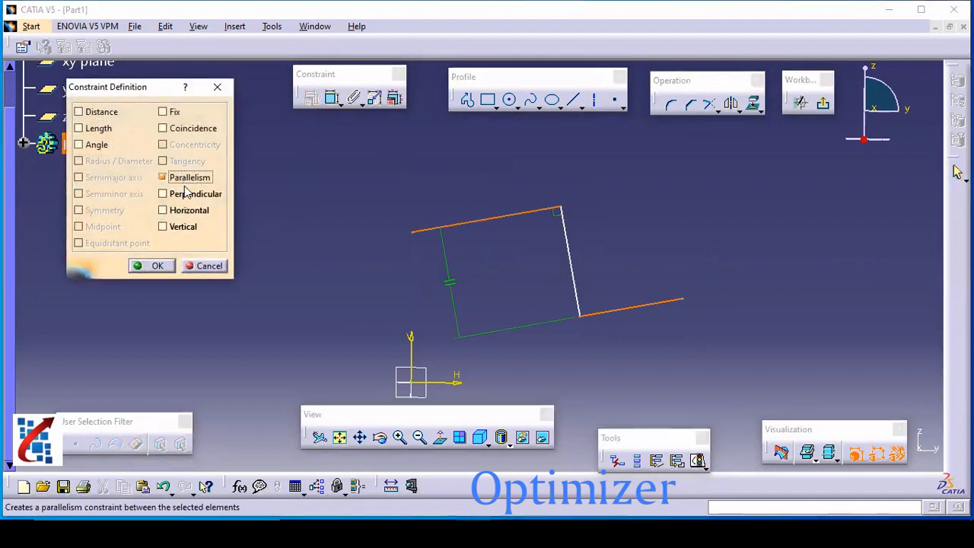
pyautogui.click(156, 265)
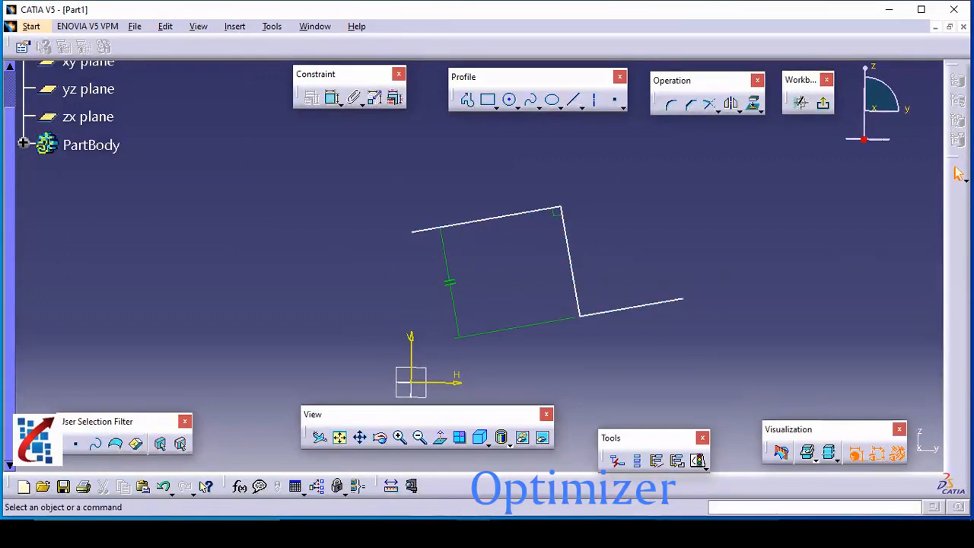
# - Try a Horizontal constraint on the profile's upper line and replace it with a Vertical constraint
pyautogui.click(467, 99)
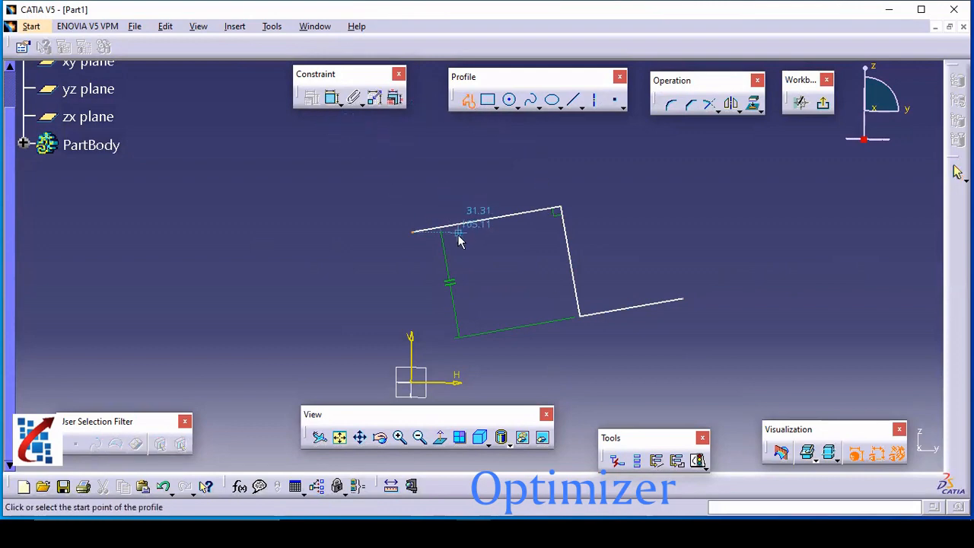
pyautogui.press('Escape')
pyautogui.click(488, 219)
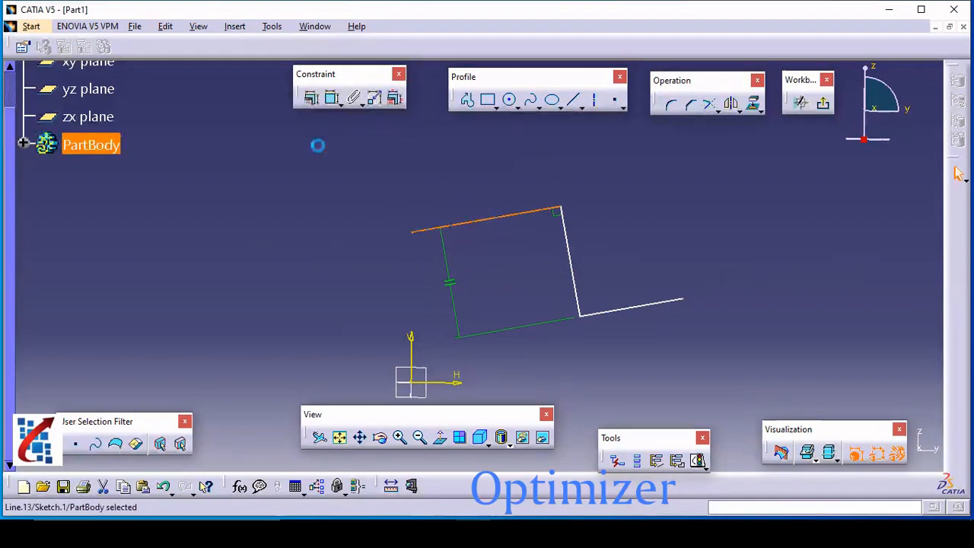
pyautogui.click(311, 101)
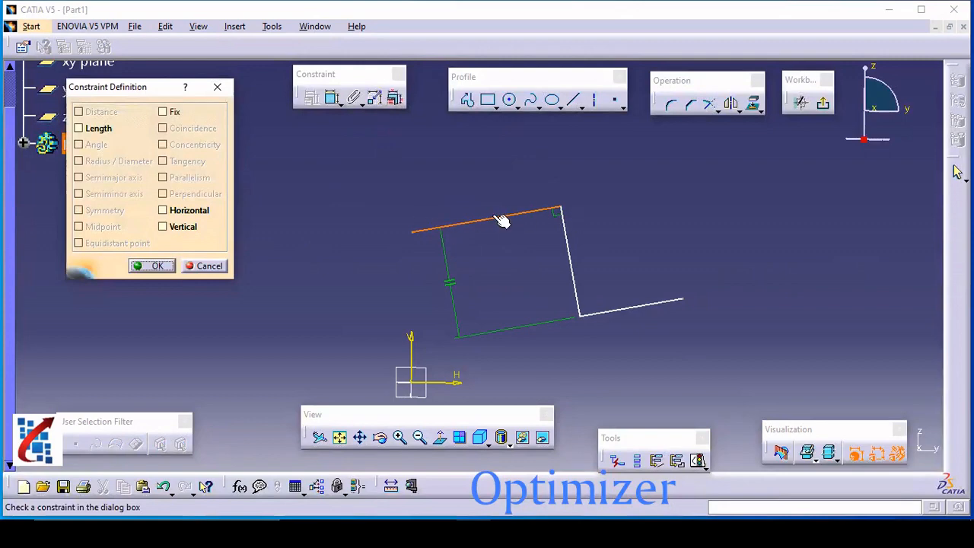
pyautogui.click(162, 210)
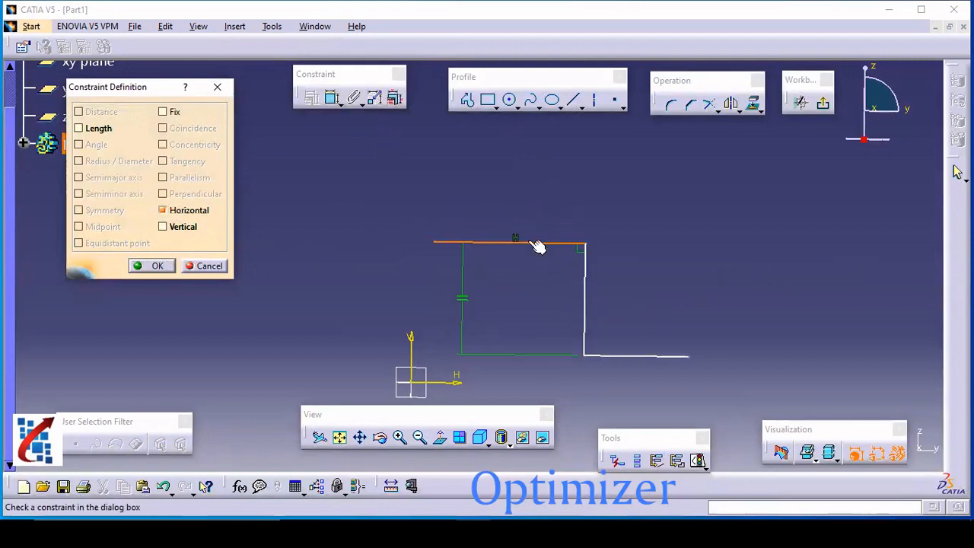
pyautogui.click(163, 210)
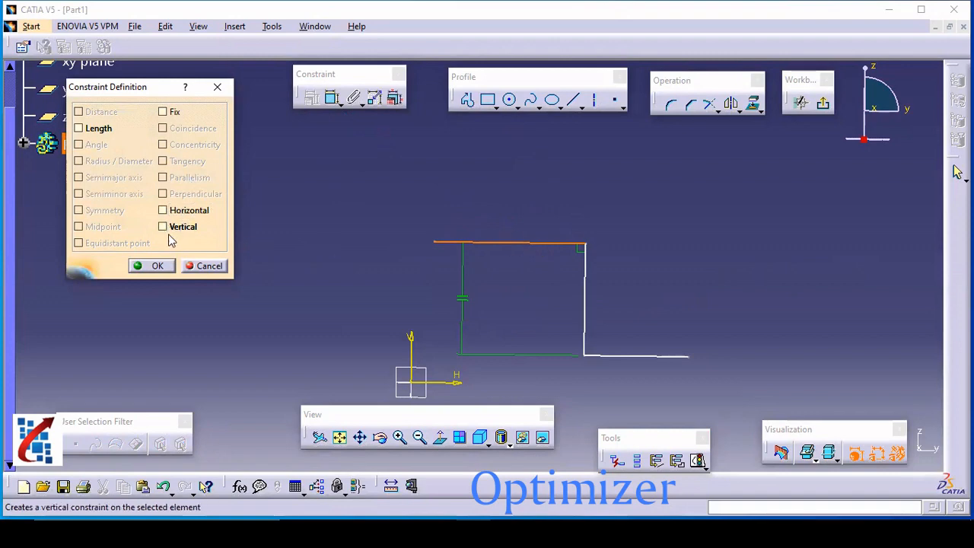
pyautogui.click(165, 227)
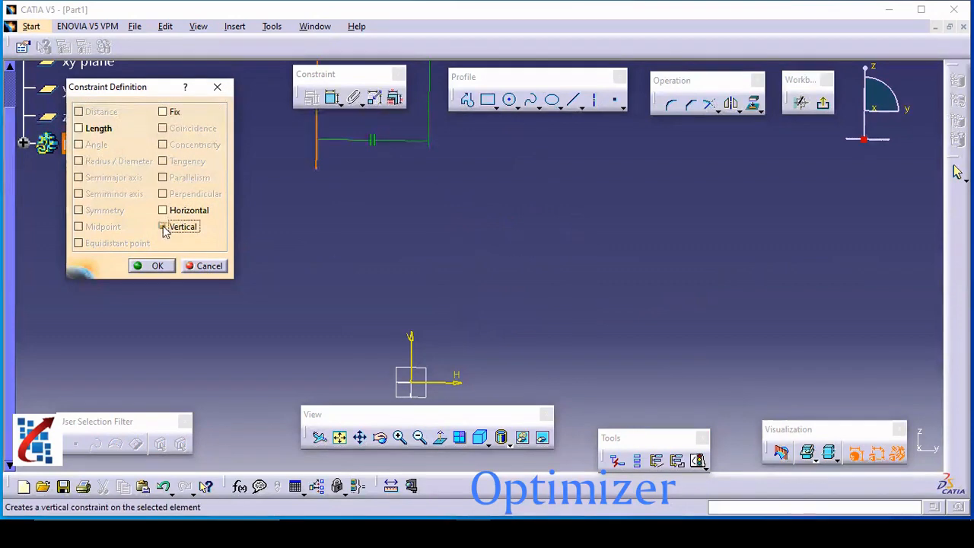
pyautogui.moveTo(358, 237); pyautogui.dragTo(369, 346, button='middle')
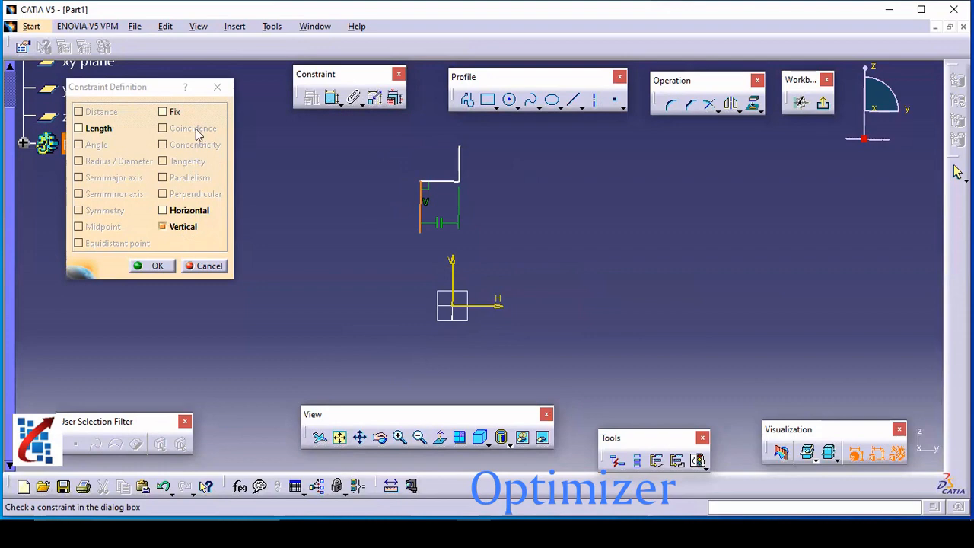
pyautogui.click(152, 266)
# - Draw a circle centred on the origin and a separate slanted line beside it
pyautogui.moveTo(470, 263)
pyautogui.mouseDown(button='middle')
pyautogui.moveTo(429, 231)
pyautogui.moveTo(429, 209)
pyautogui.moveTo(462, 266)
pyautogui.moveTo(509, 284)
pyautogui.moveTo(509, 300)
pyautogui.mouseUp(button='middle')
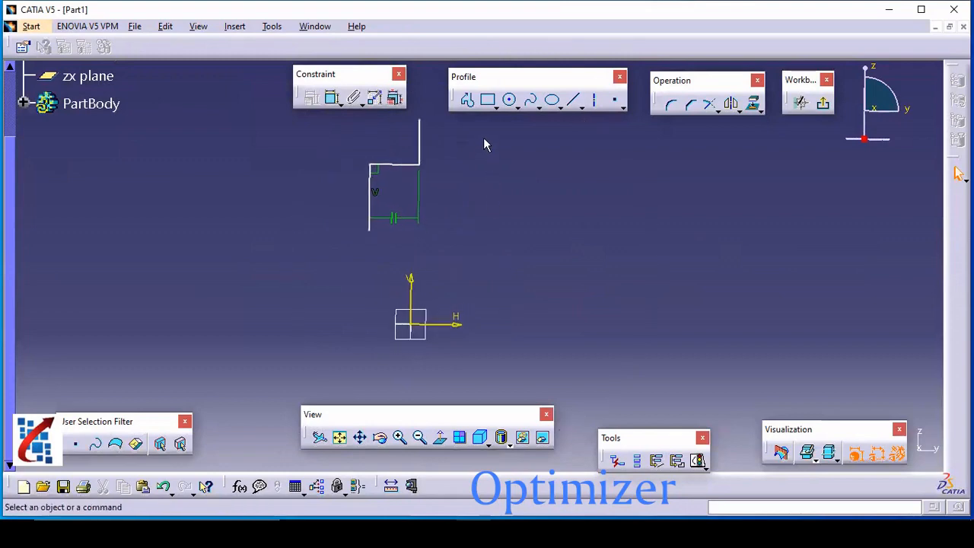
pyautogui.click(509, 100)
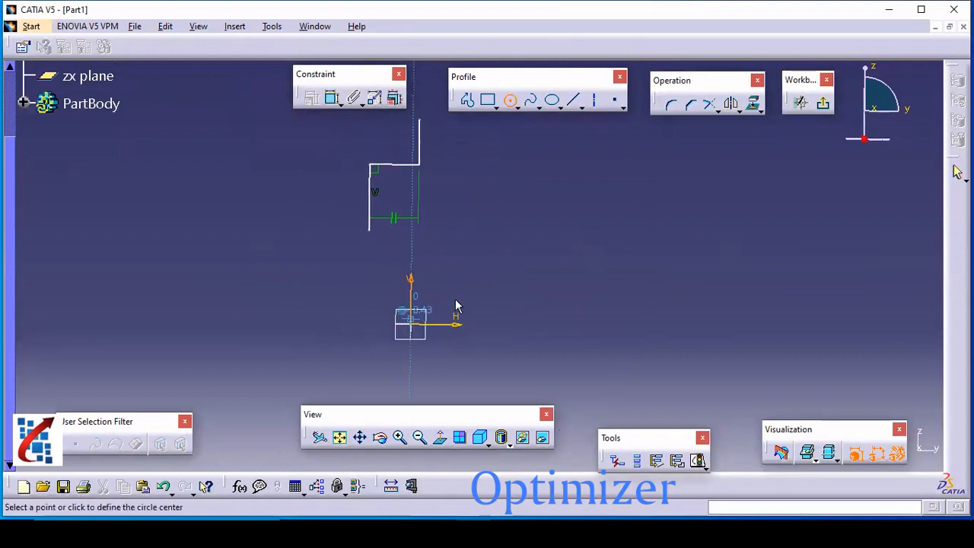
pyautogui.click(415, 325)
pyautogui.click(475, 313)
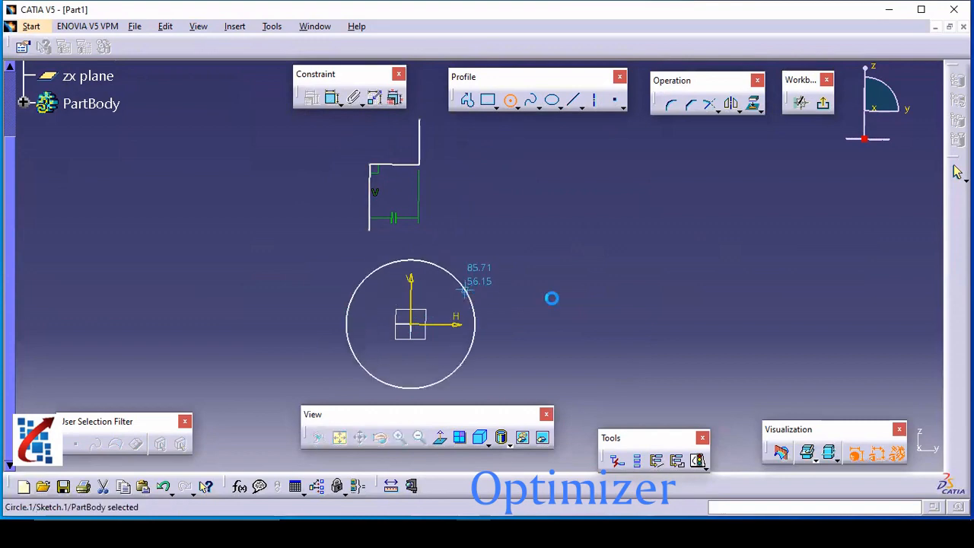
pyautogui.click(572, 100)
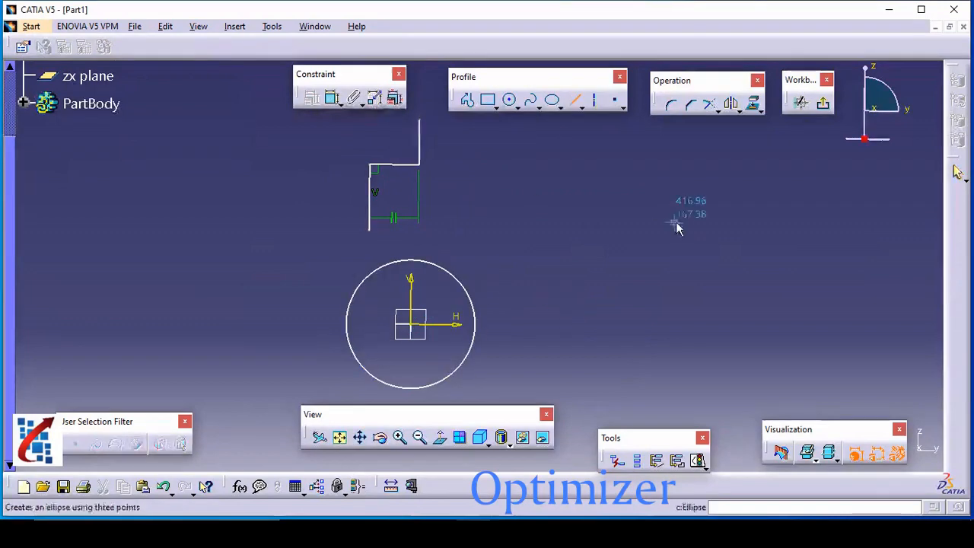
pyautogui.click(673, 222)
pyautogui.click(529, 386)
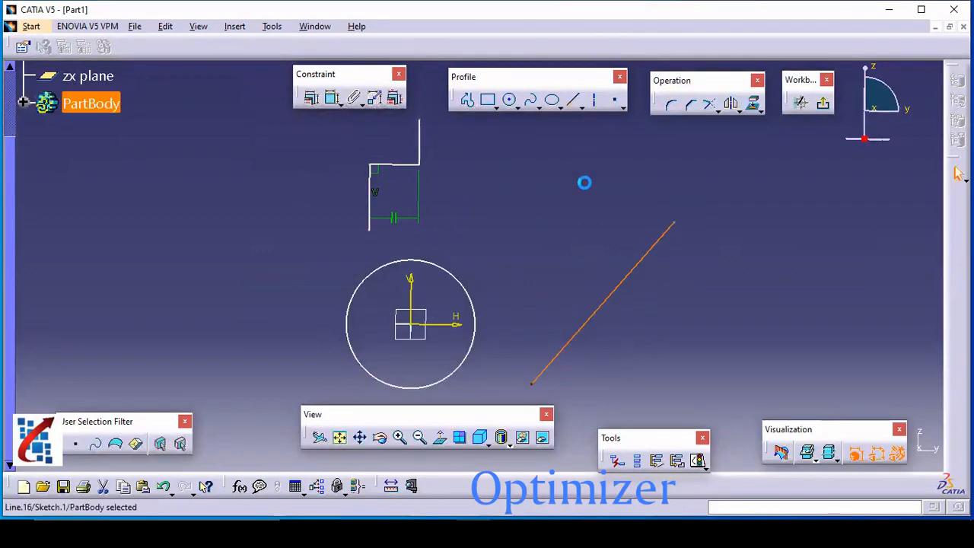
# - Draw two smaller, separate circles above the origin circle and the slanted line, and leave the Circle command
pyautogui.click(509, 100)
pyautogui.click(477, 159)
pyautogui.click(498, 200)
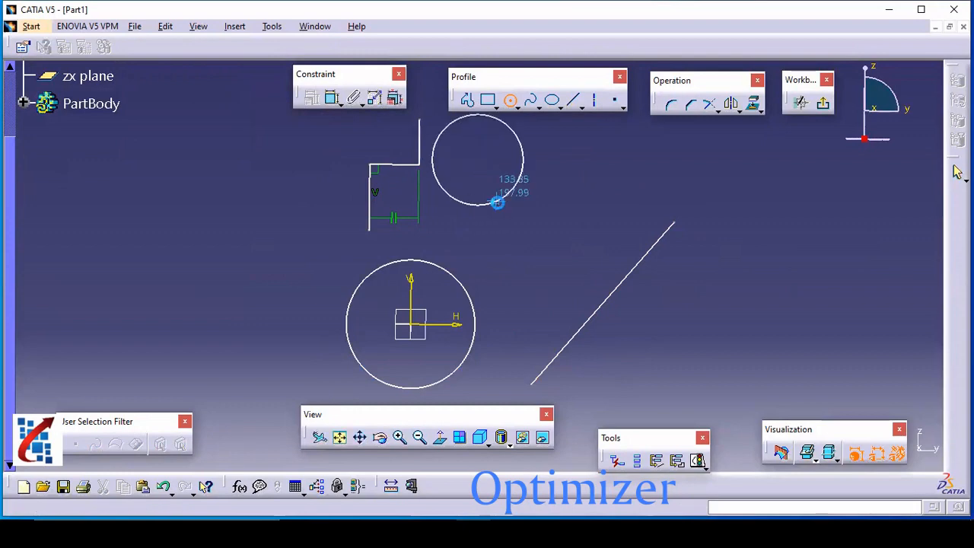
pyautogui.click(615, 144)
pyautogui.click(616, 180)
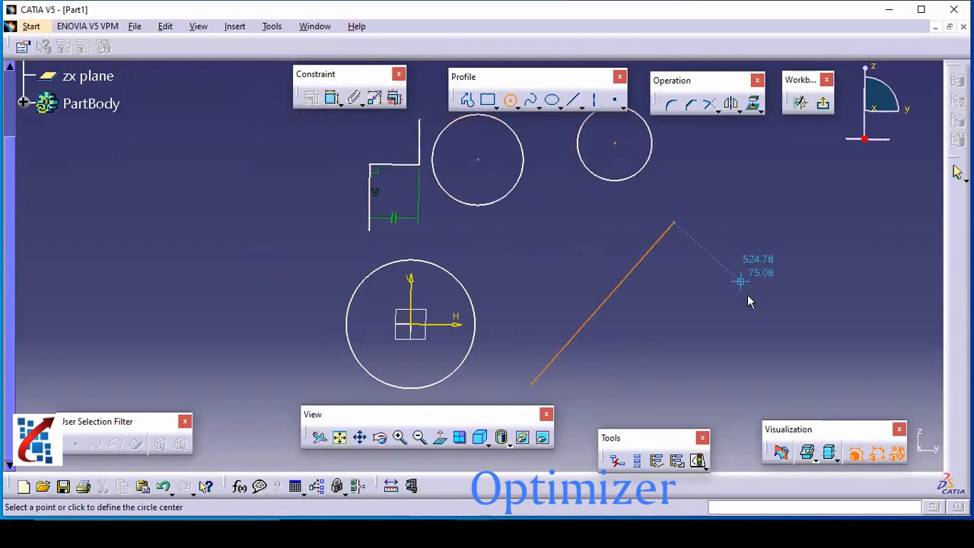
pyautogui.press('Escape')
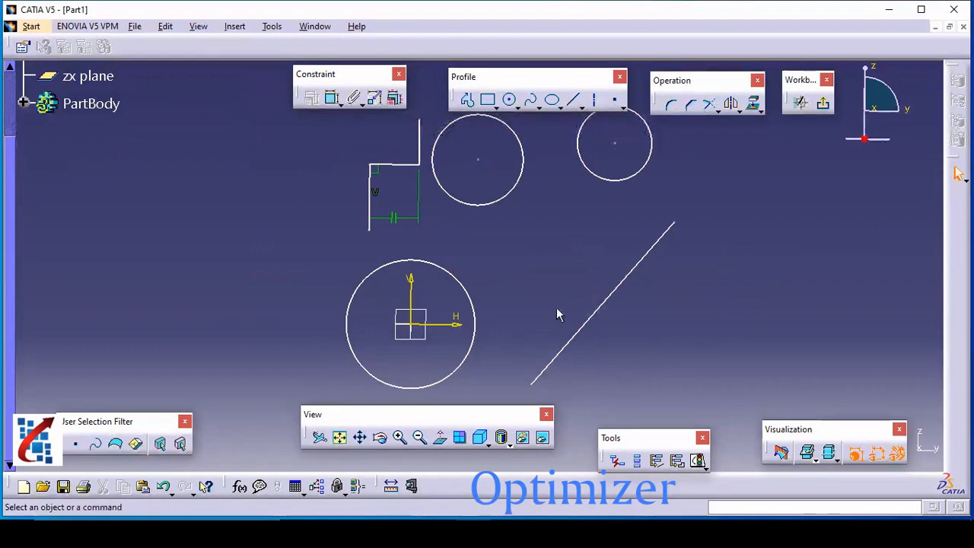
# - Apply a Tangency constraint between the slanted line and the circle at the origin
pyautogui.click(565, 355)
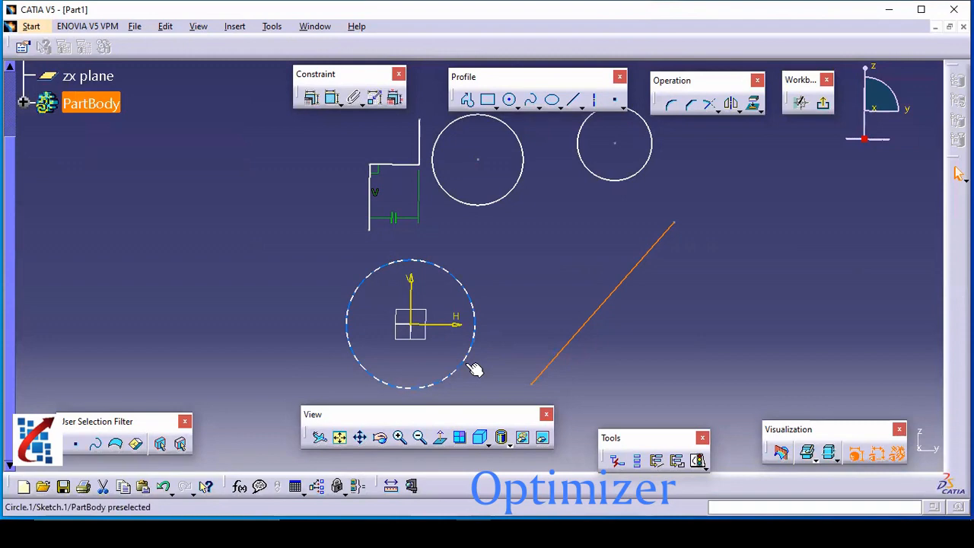
pyautogui.click(512, 341)
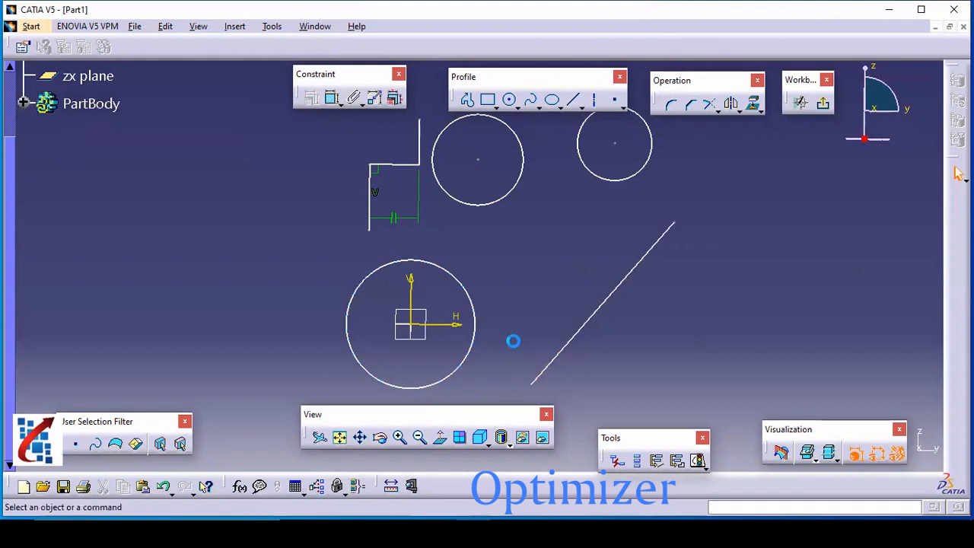
pyautogui.click(565, 358)
pyautogui.keyDown('ctrl'); pyautogui.click(466, 361); pyautogui.keyUp('ctrl')
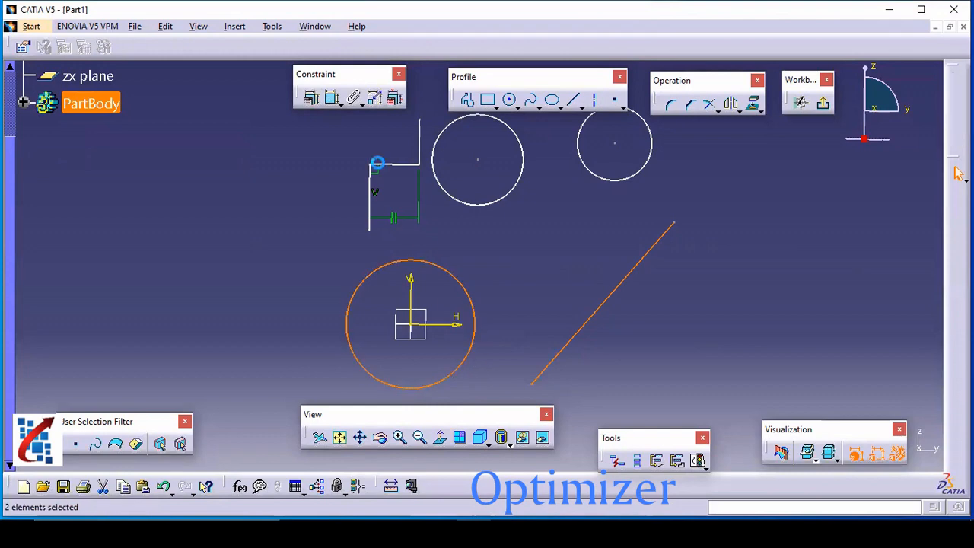
pyautogui.click(311, 101)
pyautogui.click(187, 161)
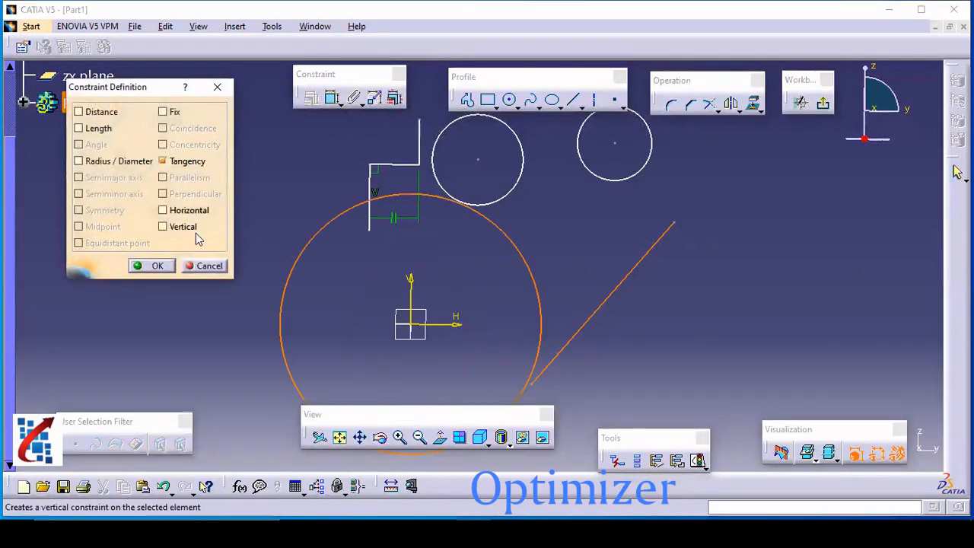
pyautogui.moveTo(421, 275)
pyautogui.mouseDown(button='middle')
pyautogui.moveTo(426, 244)
pyautogui.moveTo(476, 351)
pyautogui.mouseUp(button='middle')
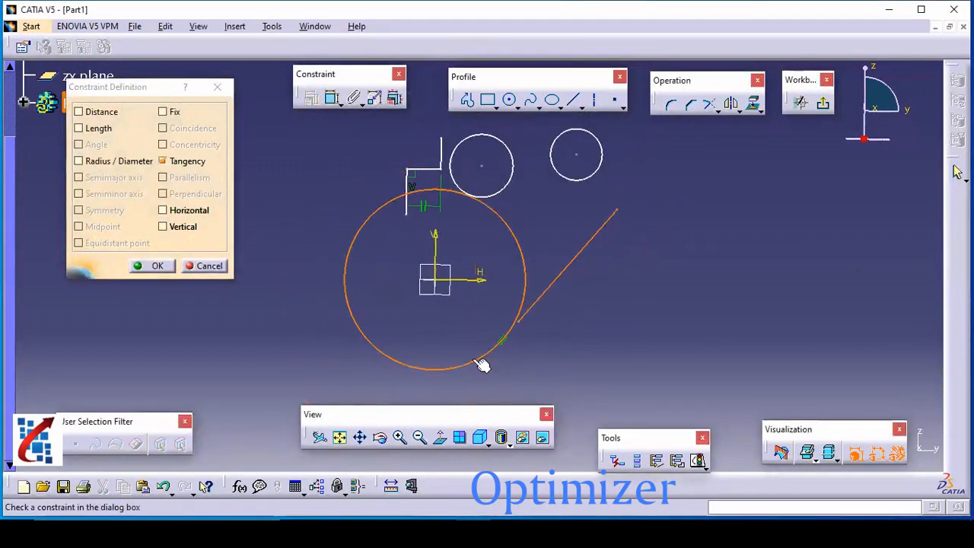
pyautogui.click(161, 266)
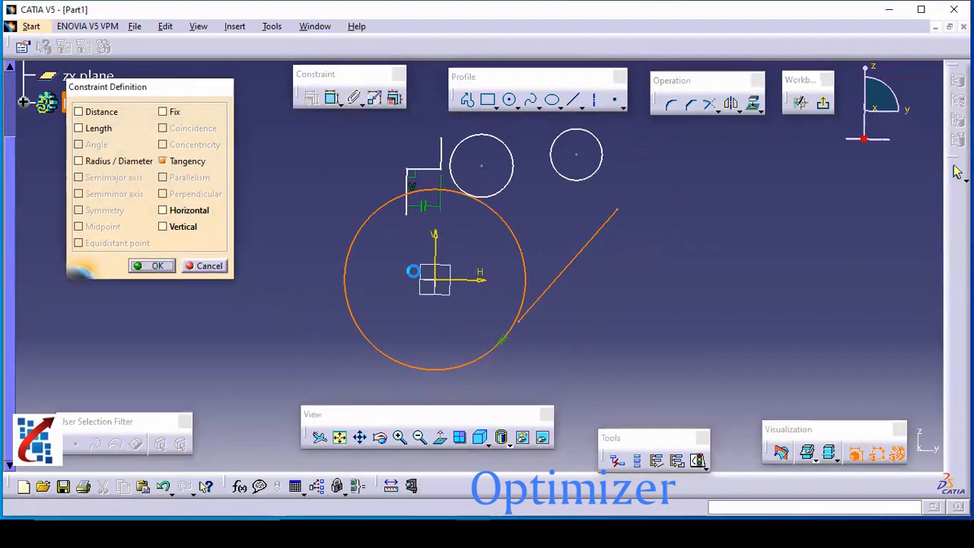
# - Move the tangent line's lower endpoint beneath the origin circle and past its far side to test the tangency
pyautogui.moveTo(513, 238); pyautogui.dragTo(370, 363)
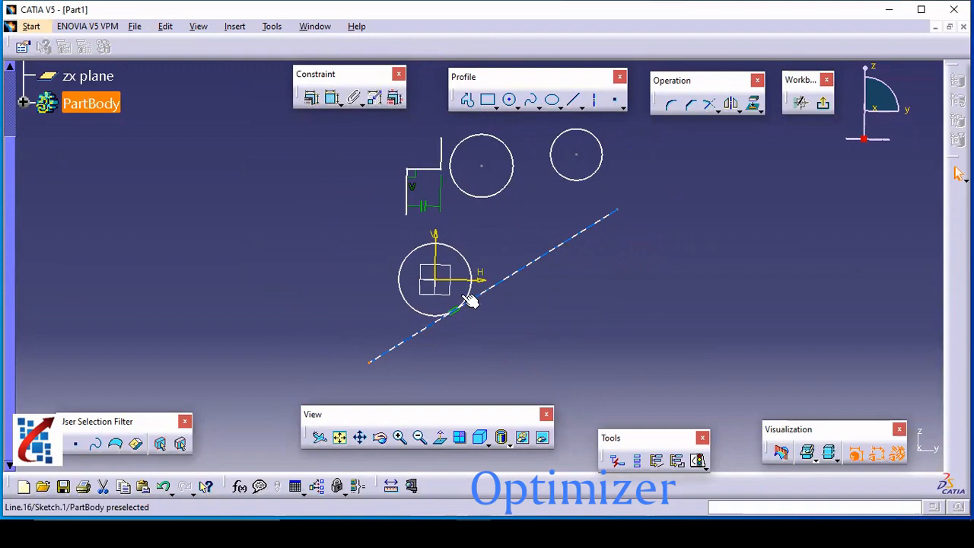
pyautogui.click(528, 337)
pyautogui.moveTo(534, 337); pyautogui.dragTo(550, 346, button='middle')
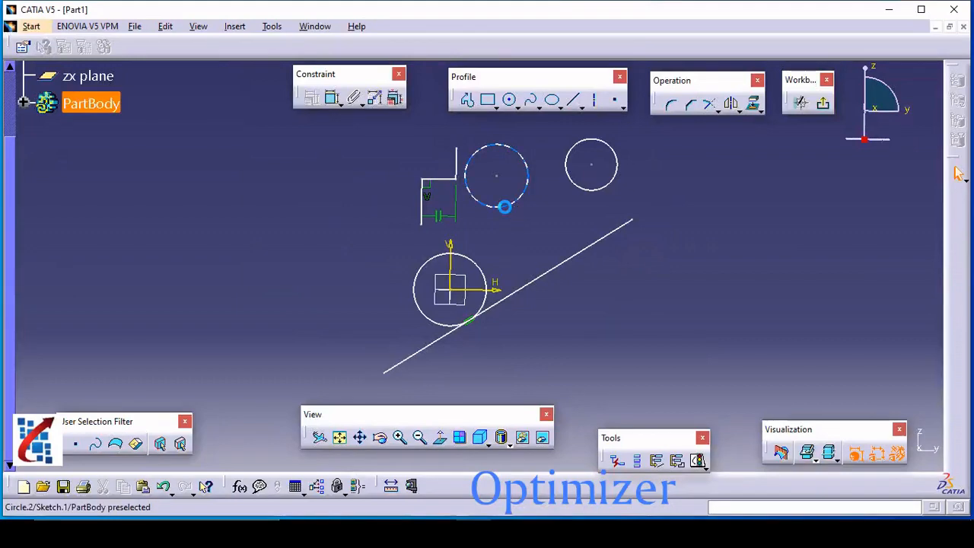
# - Apply a Tangency constraint between the nearer small circle and the origin circle, and move the small circle around to the origin circle's left side
pyautogui.click(502, 206)
pyautogui.keyDown('ctrl'); pyautogui.click(486, 274); pyautogui.keyUp('ctrl')
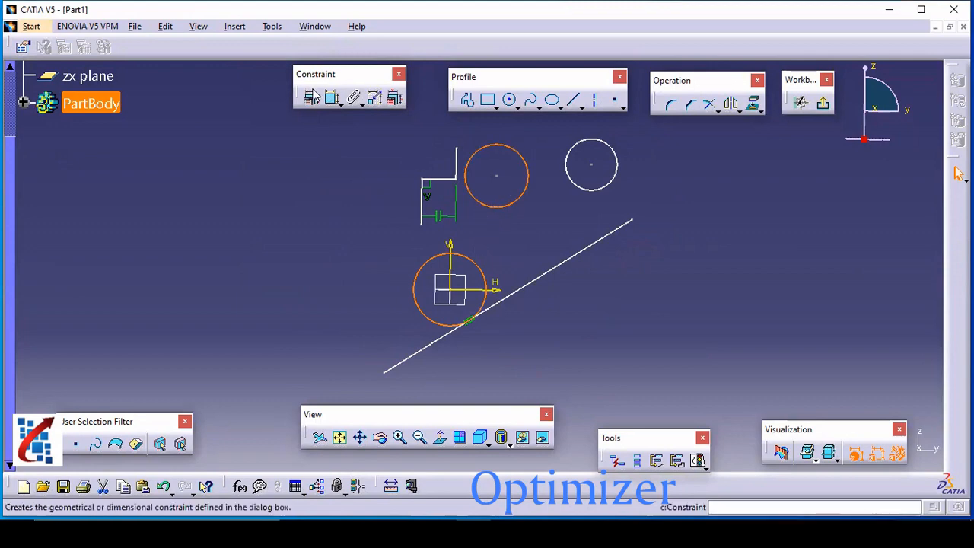
pyautogui.click(313, 104)
pyautogui.click(162, 161)
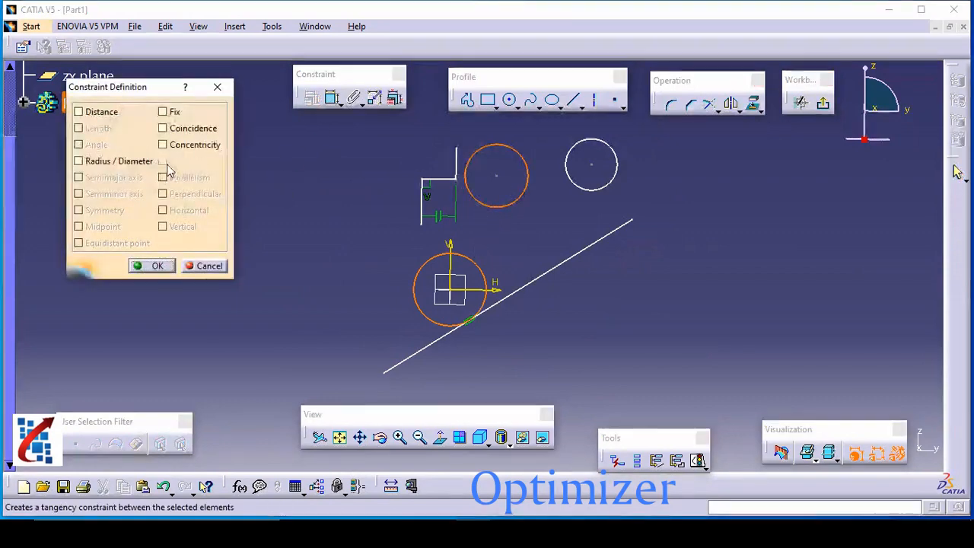
pyautogui.click(158, 265)
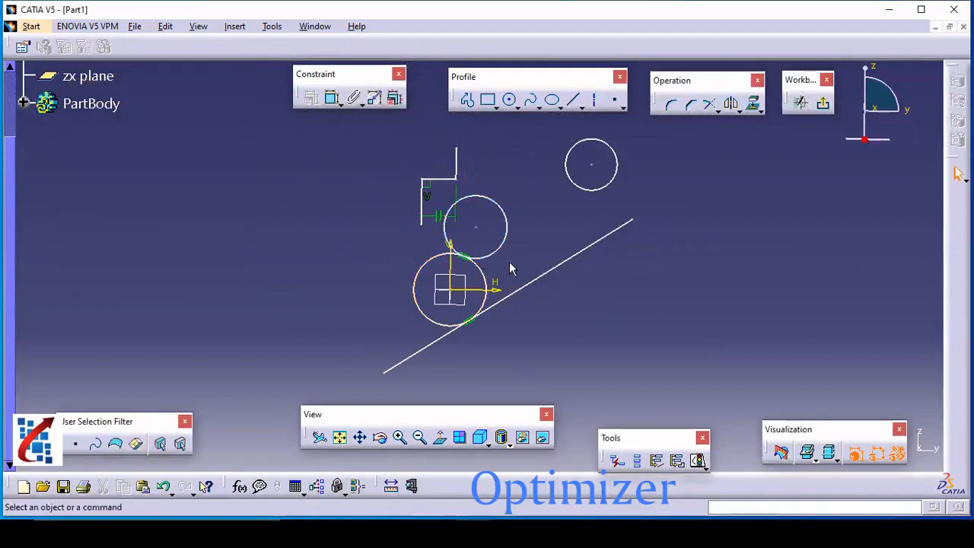
pyautogui.click(479, 232)
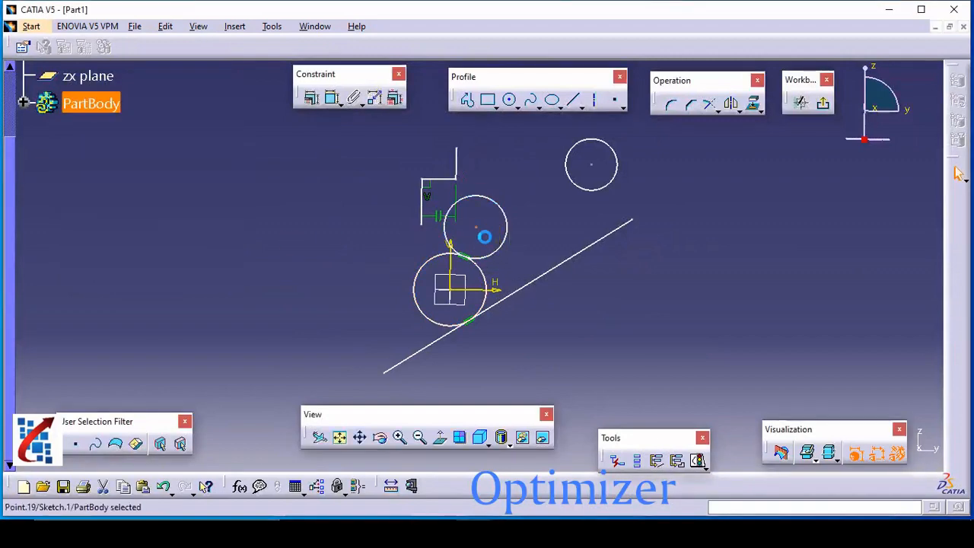
pyautogui.moveTo(479, 230); pyautogui.dragTo(374, 281)
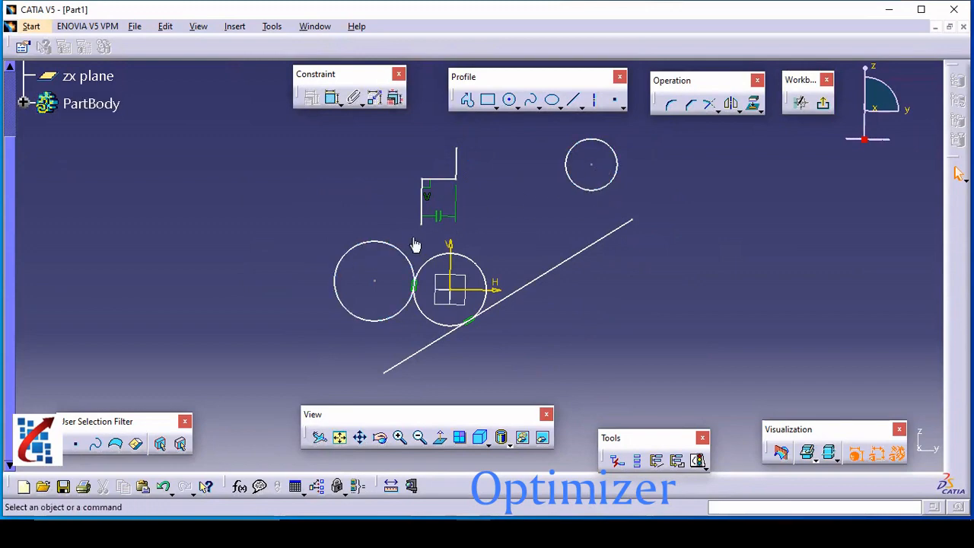
# - Apply a Concentricity constraint between the remaining free circle and the circle tangent to the origin circle, and move the outer circle's edge to test it
pyautogui.click(590, 164)
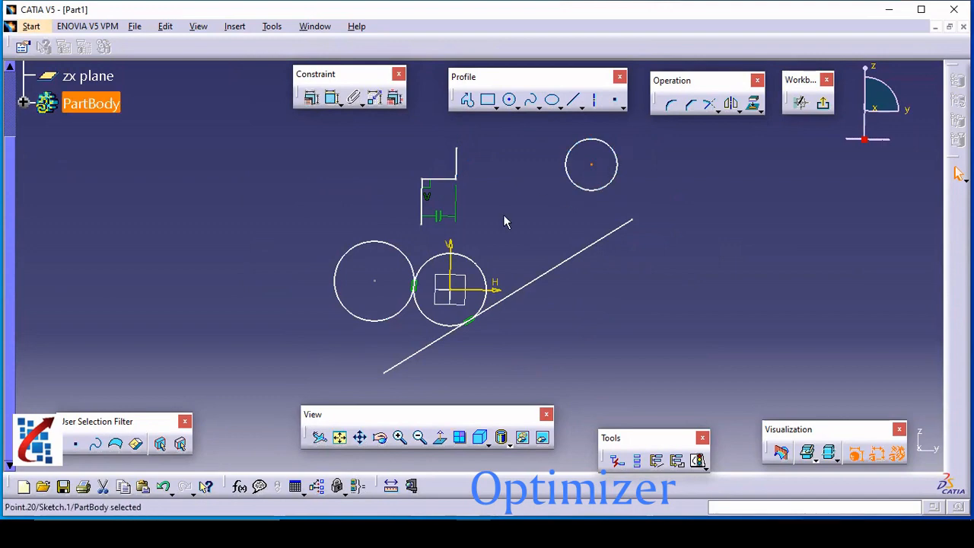
pyautogui.click(375, 284)
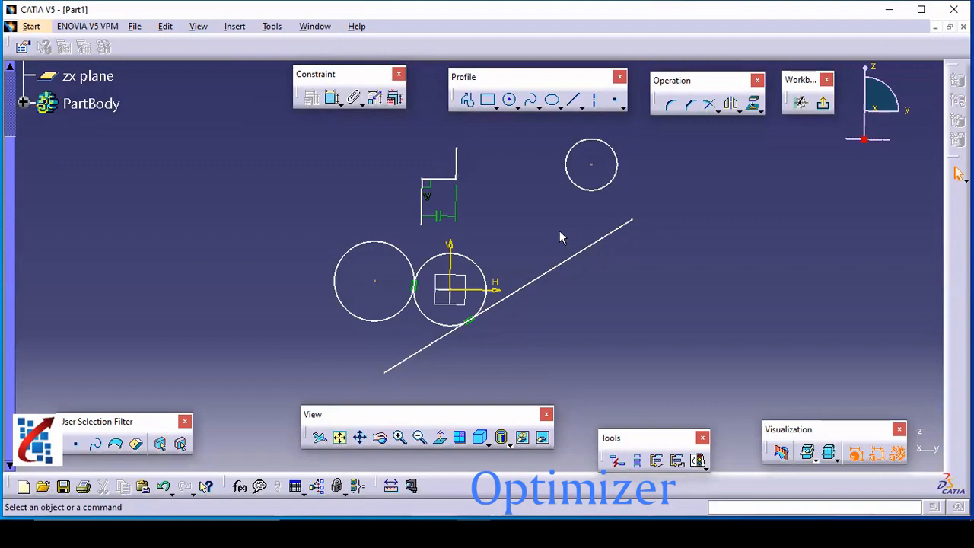
pyautogui.click(600, 187)
pyautogui.keyDown('ctrl'); pyautogui.click(399, 250); pyautogui.keyUp('ctrl')
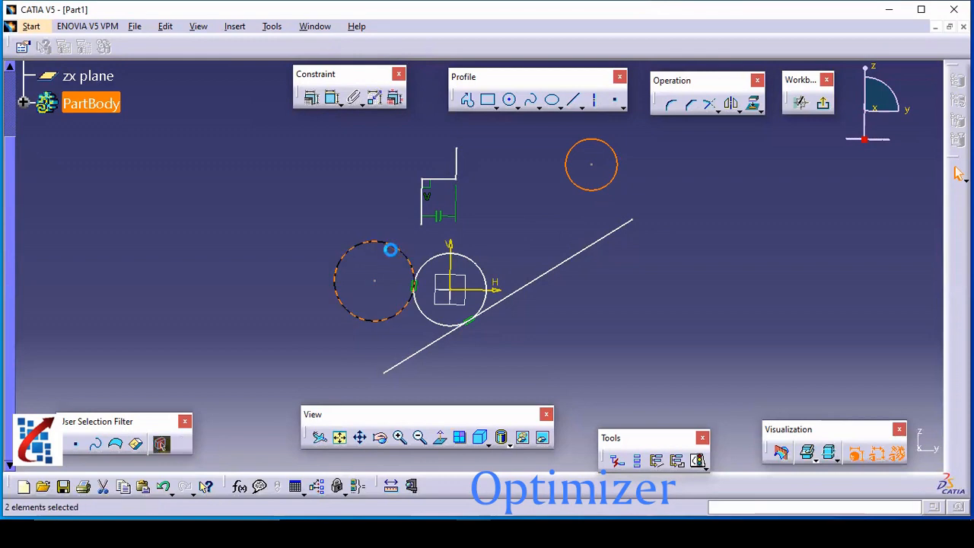
pyautogui.click(311, 98)
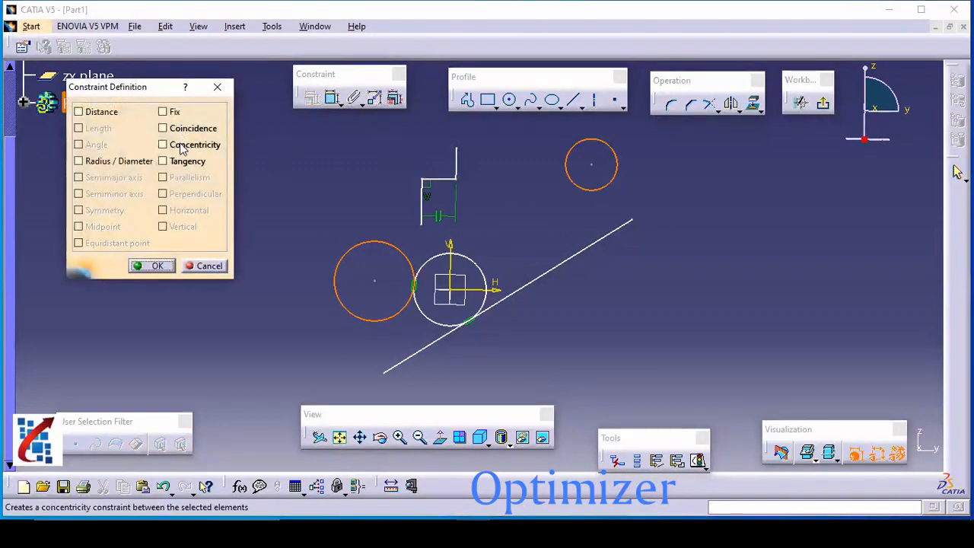
pyautogui.click(182, 149)
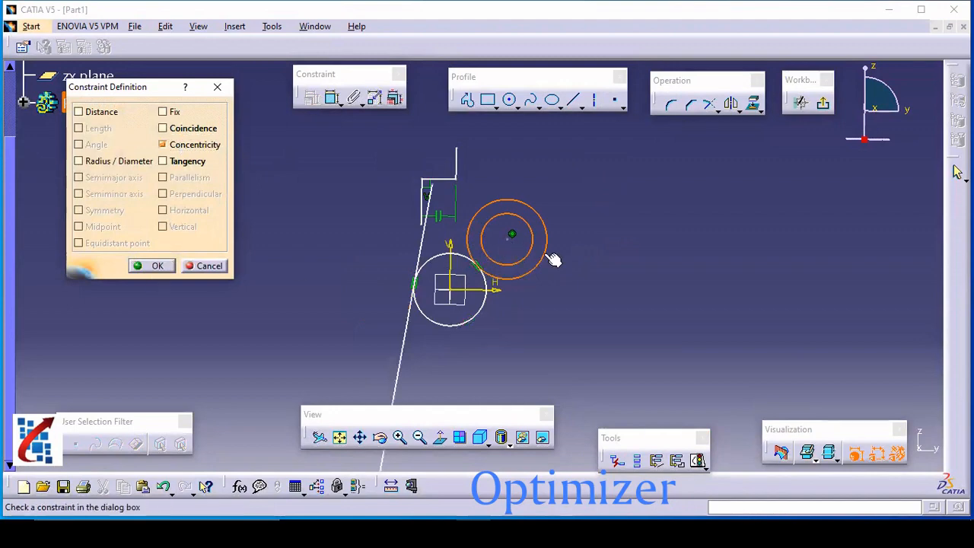
pyautogui.press('Return')
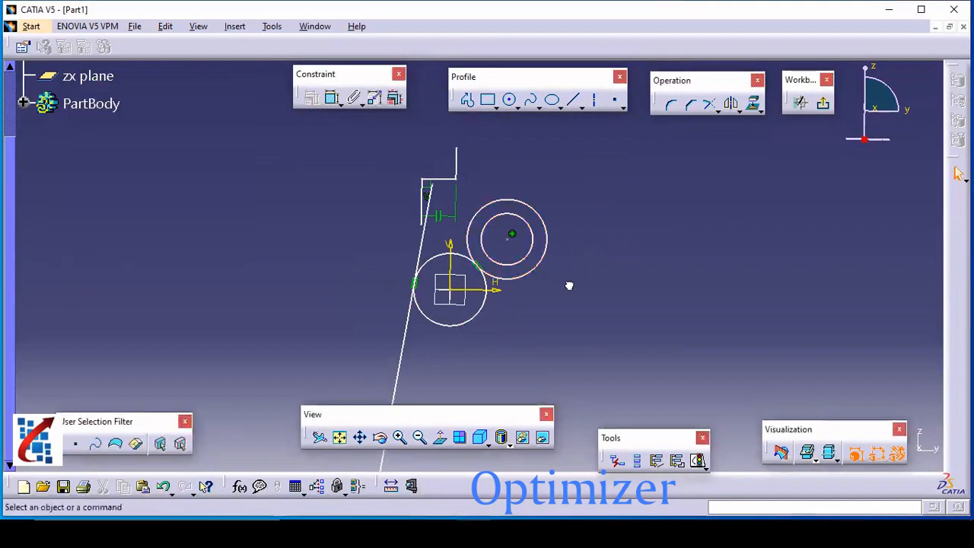
pyautogui.moveTo(540, 267); pyautogui.dragTo(503, 275)
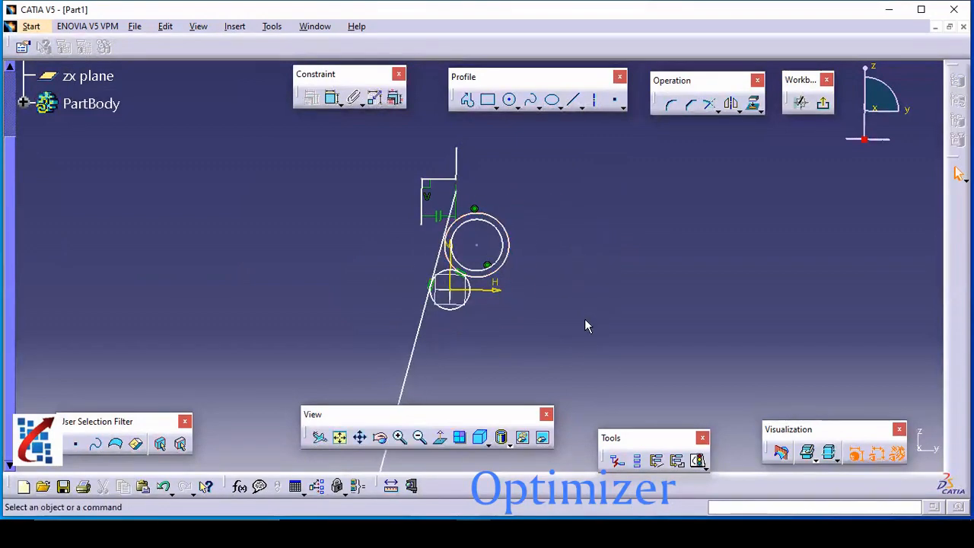
# - Apply a Coincidence constraint between the tangent line's upper endpoint and the zigzag profile's upper-left corner, and move the joined point to test it
pyautogui.moveTo(585, 325)
pyautogui.mouseDown(button='middle')
pyautogui.moveTo(502, 352)
pyautogui.moveTo(522, 324)
pyautogui.moveTo(522, 291)
pyautogui.moveTo(545, 298)
pyautogui.moveTo(589, 354)
pyautogui.mouseUp(button='middle')
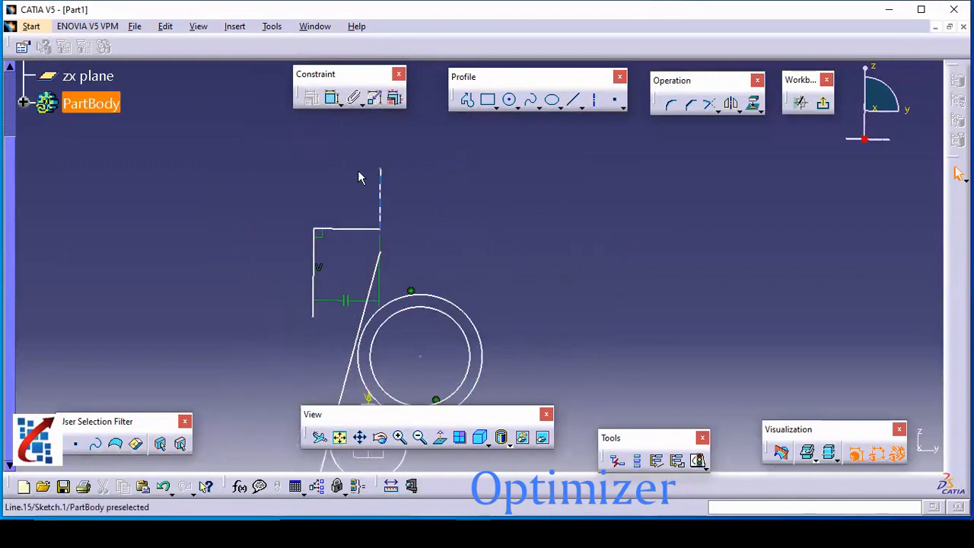
pyautogui.click(388, 258)
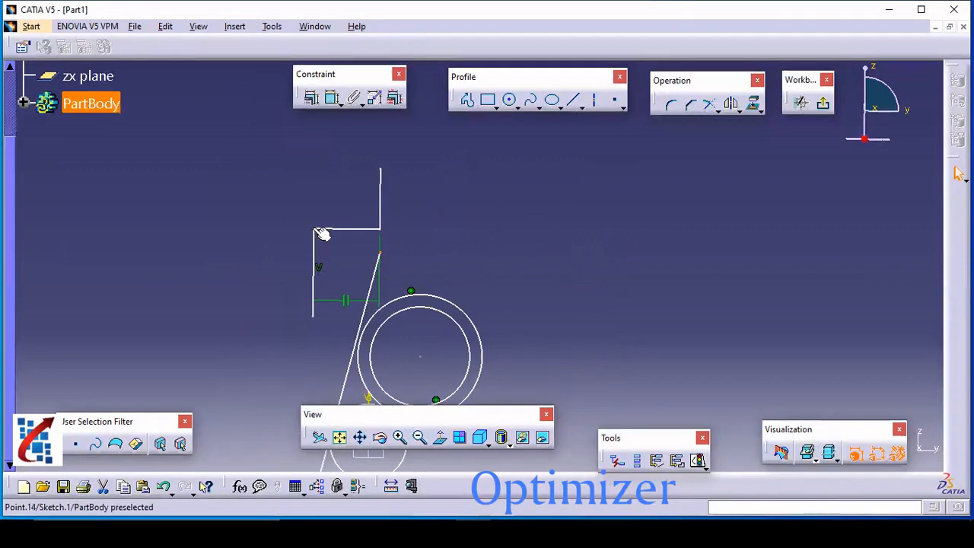
pyautogui.click(445, 270)
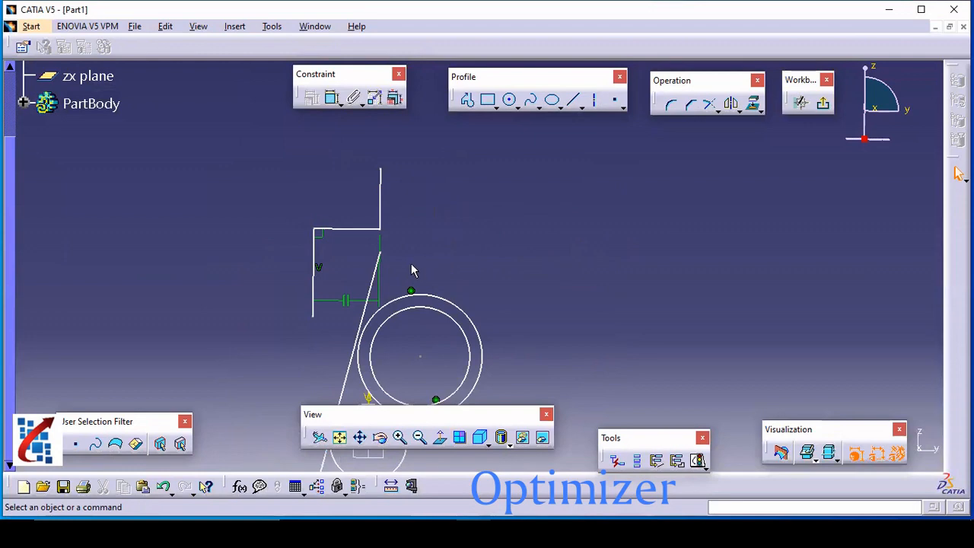
pyautogui.click(381, 252)
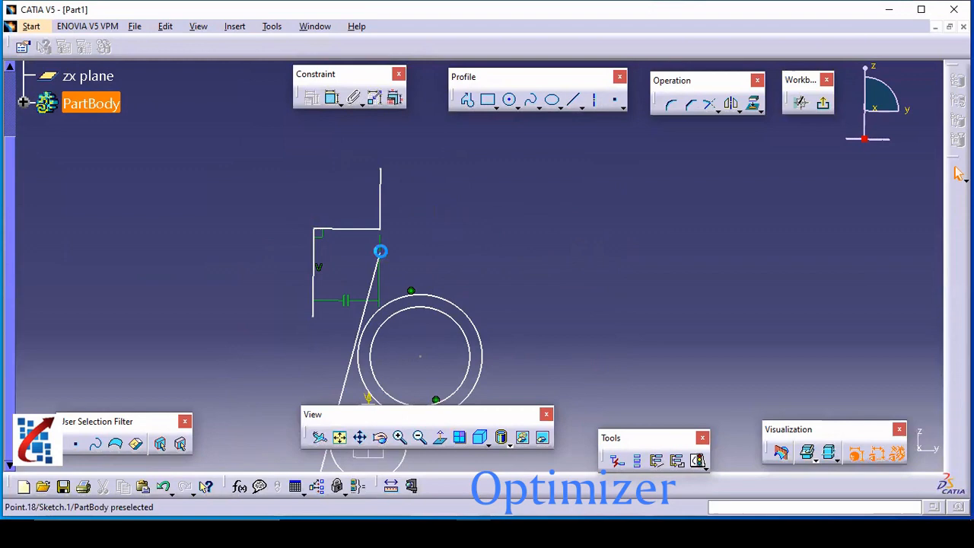
pyautogui.keyDown('ctrl'); pyautogui.click(313, 228); pyautogui.keyUp('ctrl')
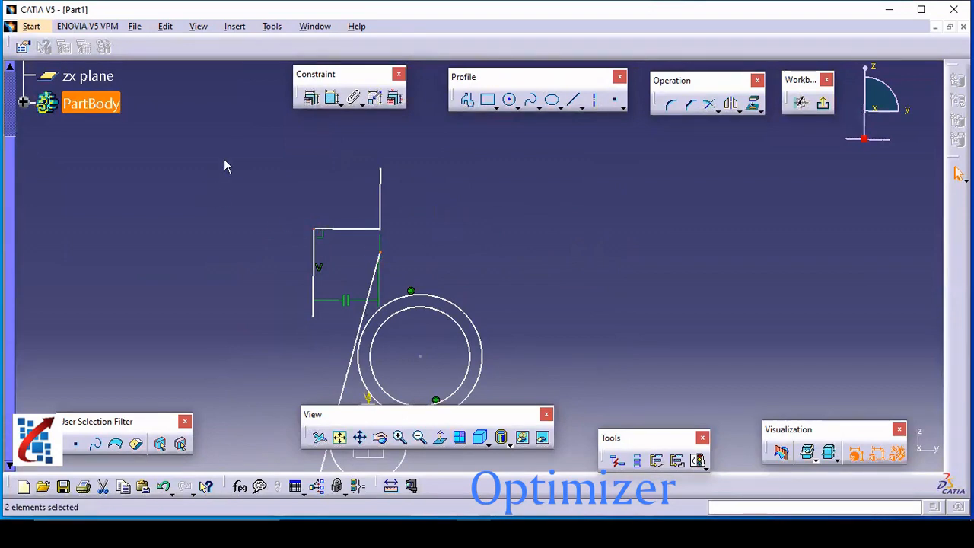
pyautogui.click(303, 95)
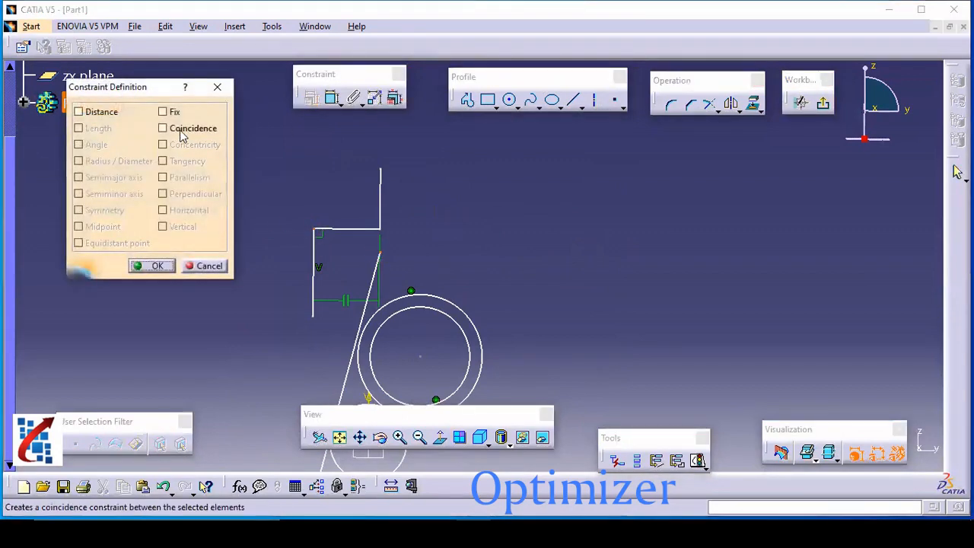
pyautogui.click(182, 131)
pyautogui.click(145, 267)
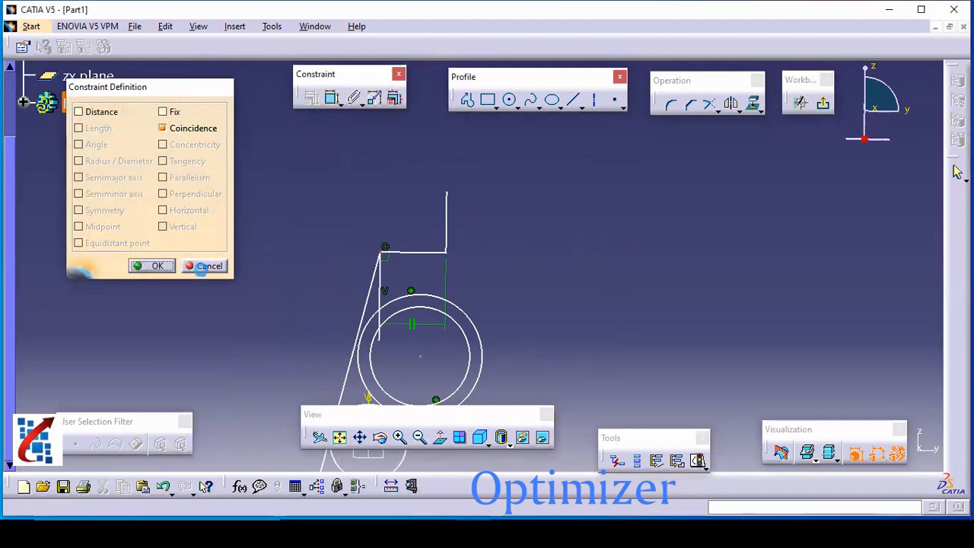
pyautogui.moveTo(385, 251)
pyautogui.mouseDown()
pyautogui.moveTo(369, 203)
pyautogui.moveTo(298, 213)
pyautogui.moveTo(358, 236)
pyautogui.mouseUp()
pyautogui.moveTo(358, 236)
pyautogui.mouseDown(button='middle')
pyautogui.moveTo(370, 126)
pyautogui.moveTo(386, 148)
pyautogui.mouseUp(button='middle')
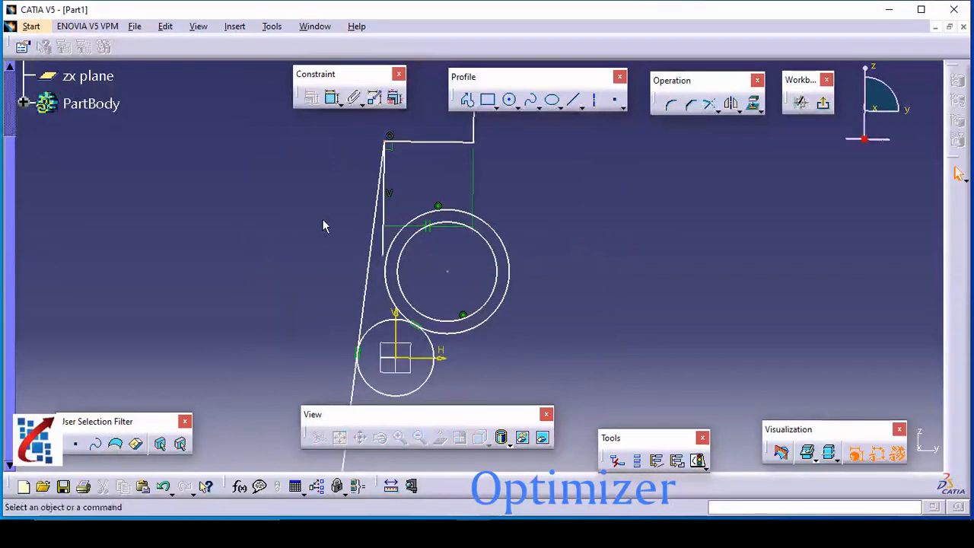
# - Apply a Fix constraint to the slanted tangent line
pyautogui.click(365, 289)
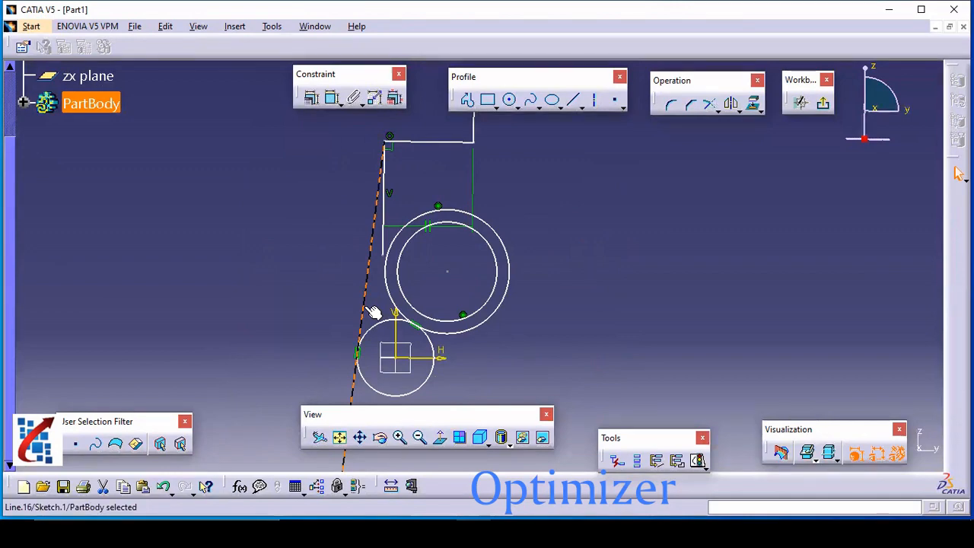
pyautogui.click(312, 98)
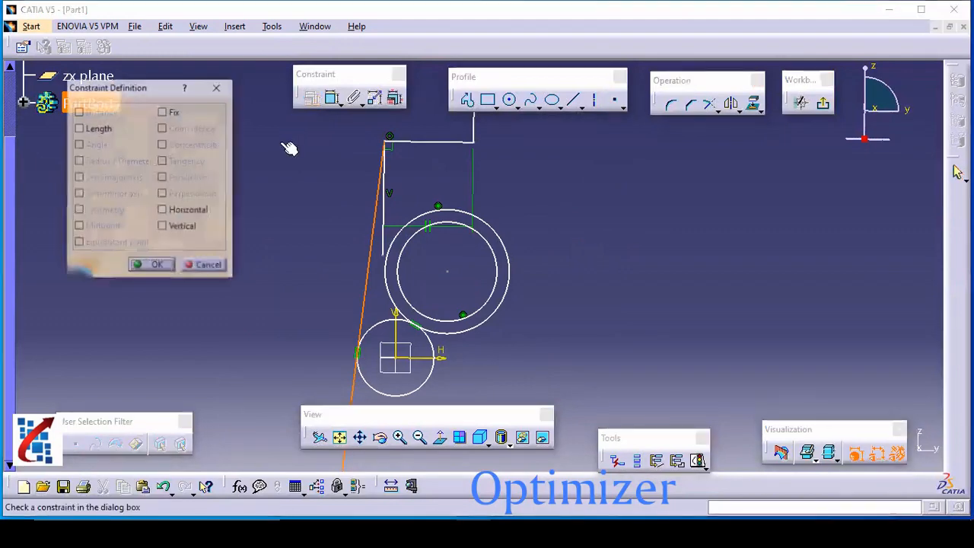
pyautogui.click(162, 112)
pyautogui.click(152, 265)
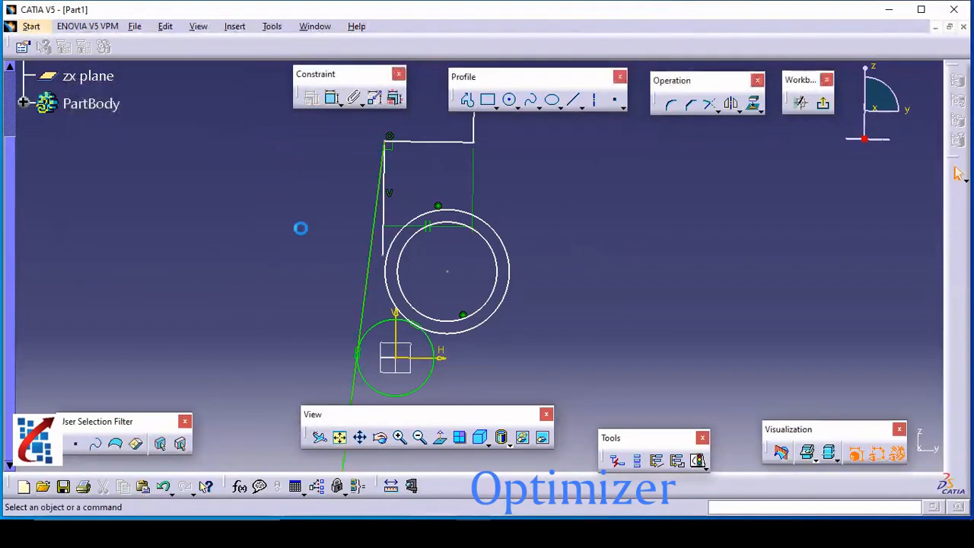
pyautogui.moveTo(355, 221); pyautogui.dragTo(405, 184, button='middle')
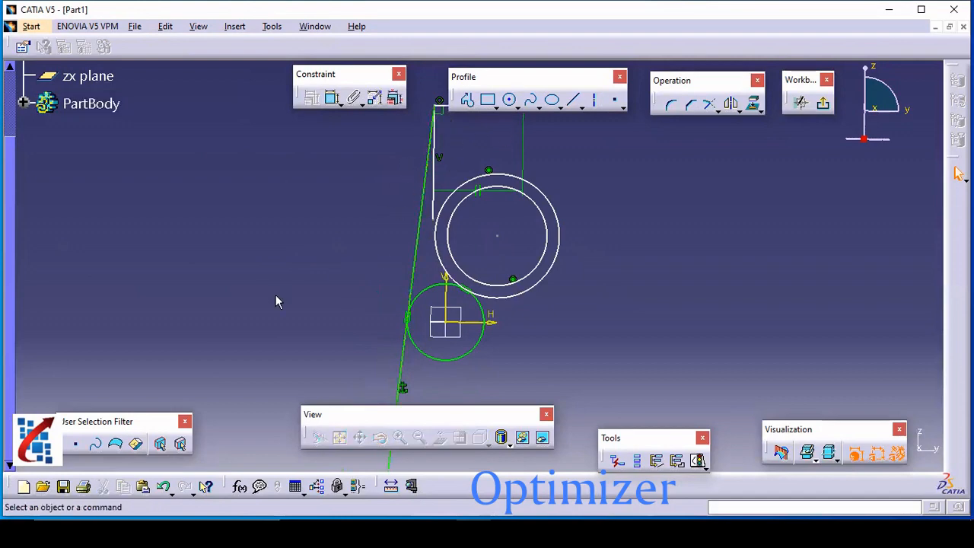
pyautogui.moveTo(275, 294)
pyautogui.mouseDown(button='middle')
pyautogui.moveTo(276, 356)
pyautogui.moveTo(296, 293)
pyautogui.mouseUp(button='middle')
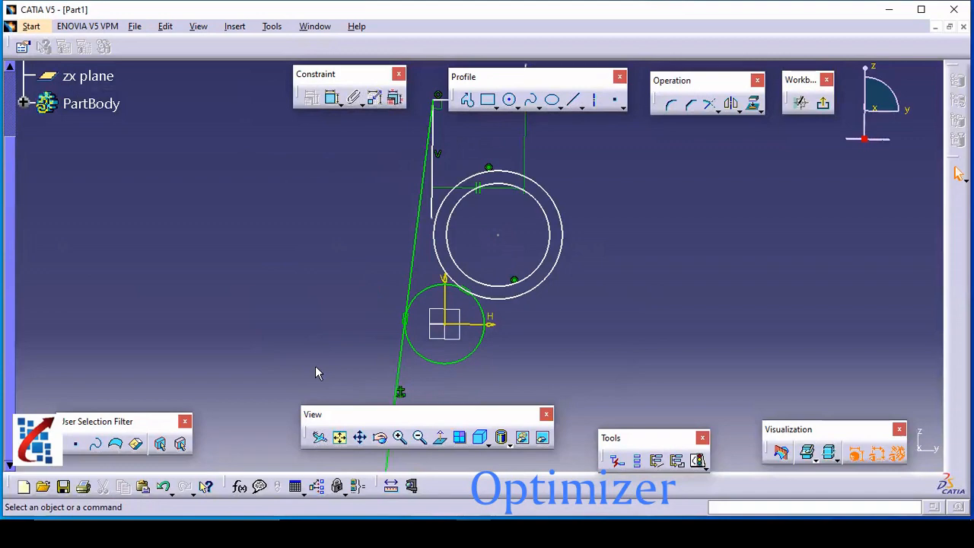
# - Delete all the geometry and constraints in the sketch
pyautogui.moveTo(341, 207); pyautogui.dragTo(338, 254, button='middle')
pyautogui.moveTo(368, 169); pyautogui.dragTo(370, 169, button='middle')
pyautogui.hotkey('ctrl', 'a')
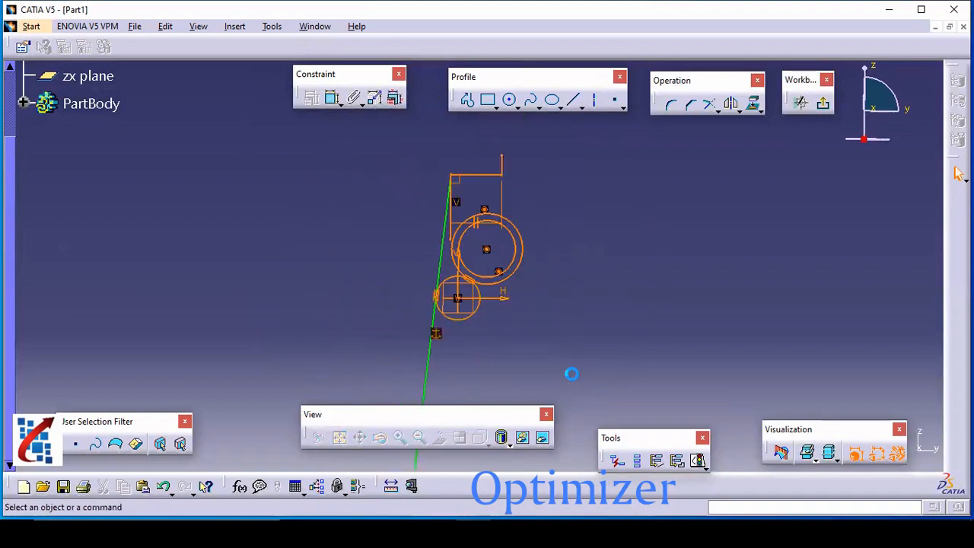
pyautogui.press('Delete')
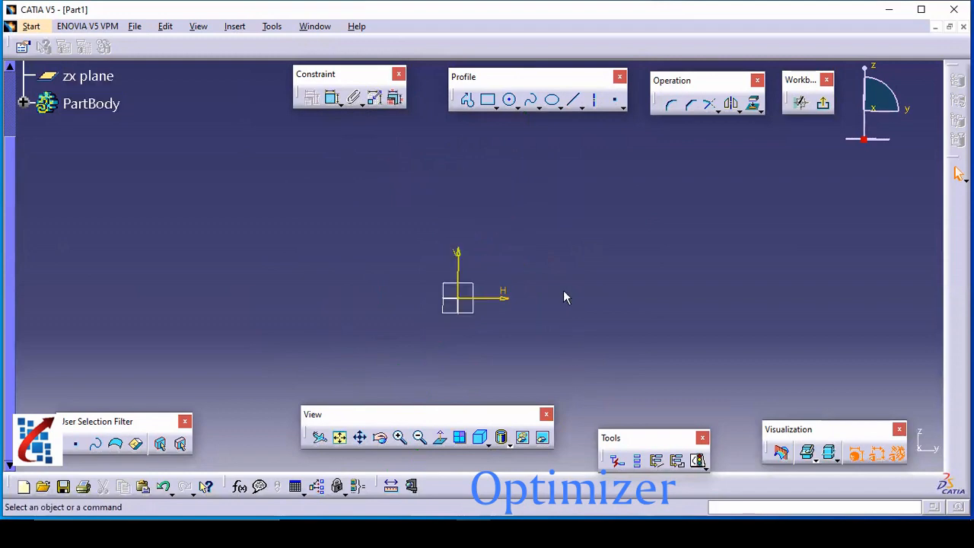
# - Draw two similarly sized circles on opposite sides of the vertical axis, and move the left circle up and closer to the axis
pyautogui.moveTo(563, 296); pyautogui.dragTo(465, 293, button='middle')
pyautogui.click(509, 100)
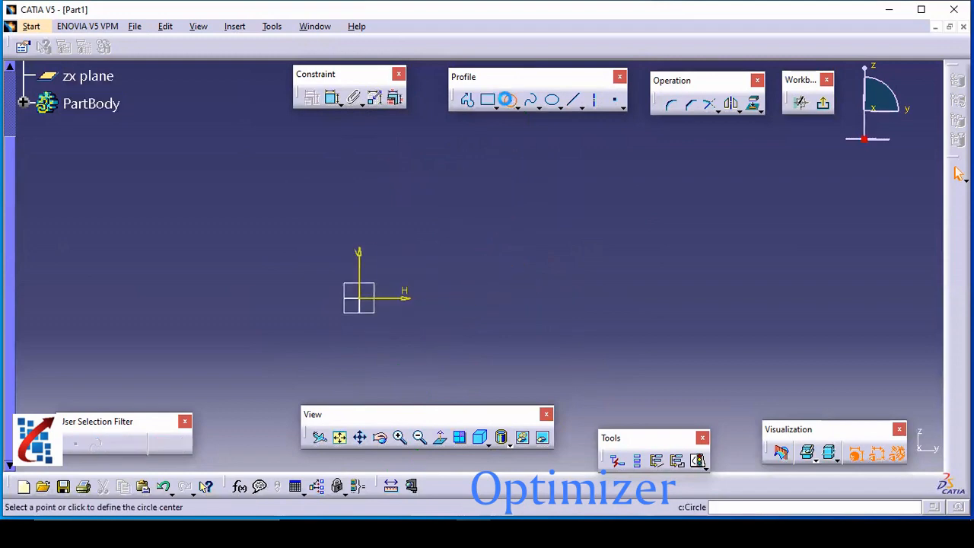
pyautogui.click(477, 222)
pyautogui.click(497, 254)
pyautogui.click(147, 241)
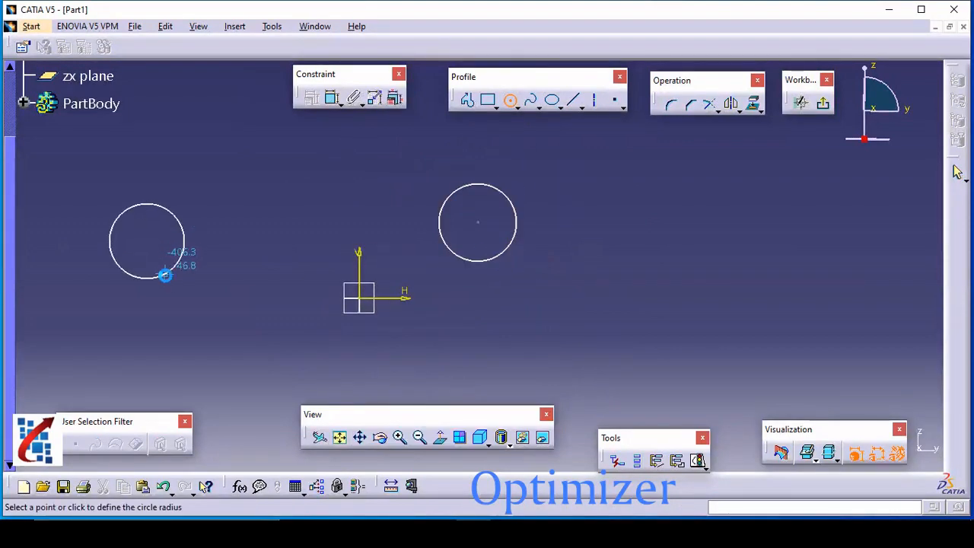
pyautogui.click(163, 274)
pyautogui.press('Escape')
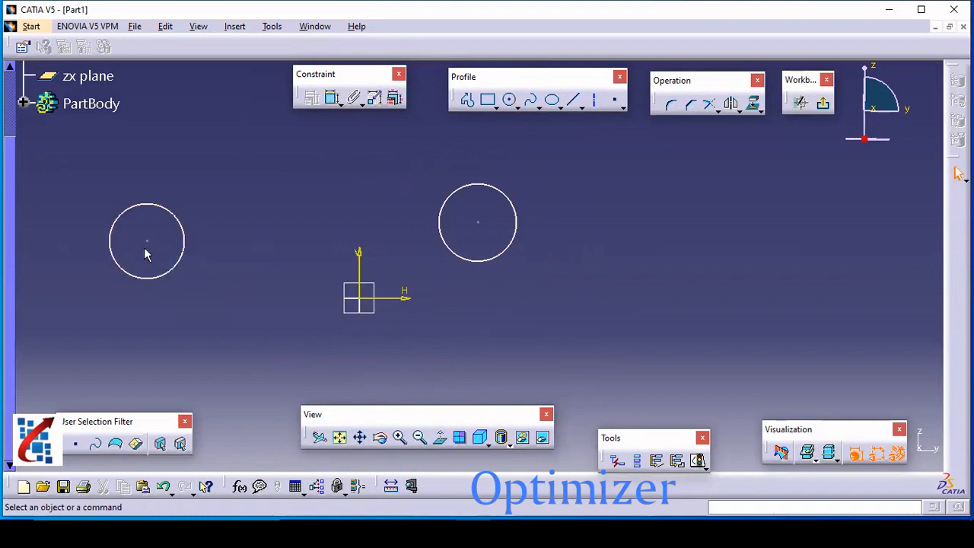
pyautogui.moveTo(147, 241); pyautogui.dragTo(221, 127)
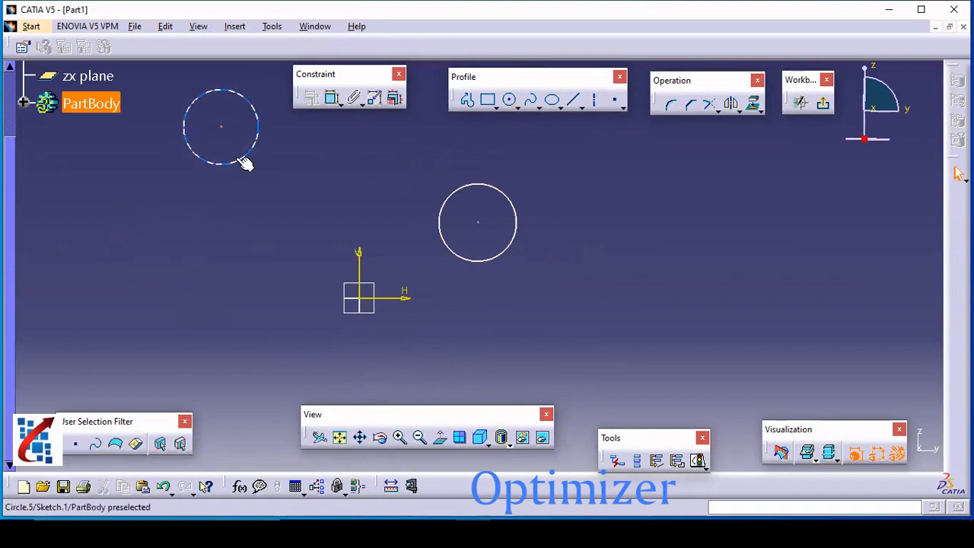
pyautogui.click(243, 158)
pyautogui.click(487, 269)
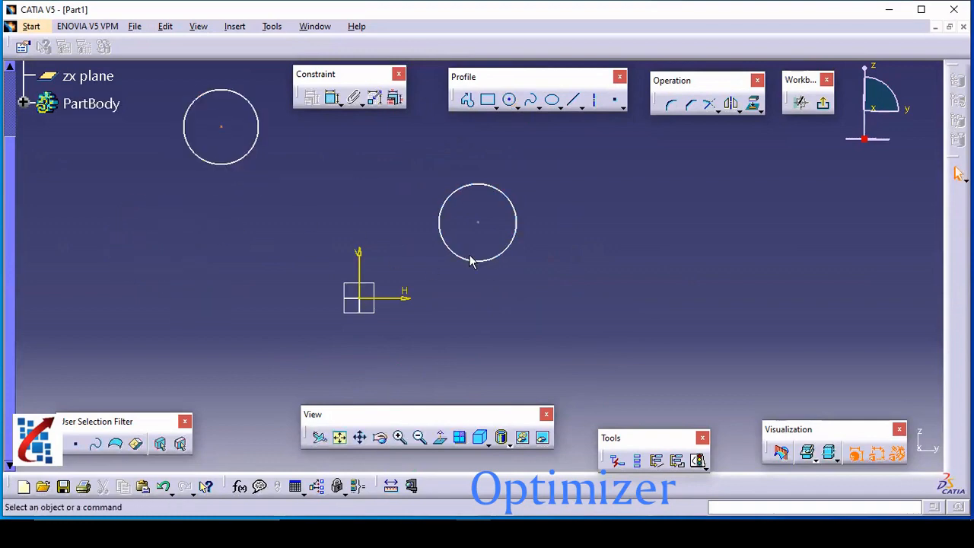
pyautogui.click(361, 260)
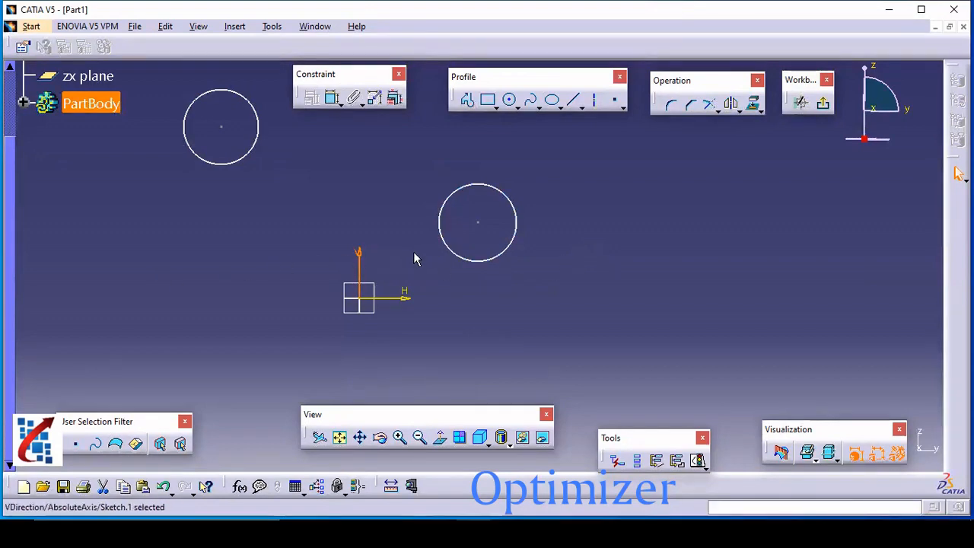
pyautogui.click(469, 286)
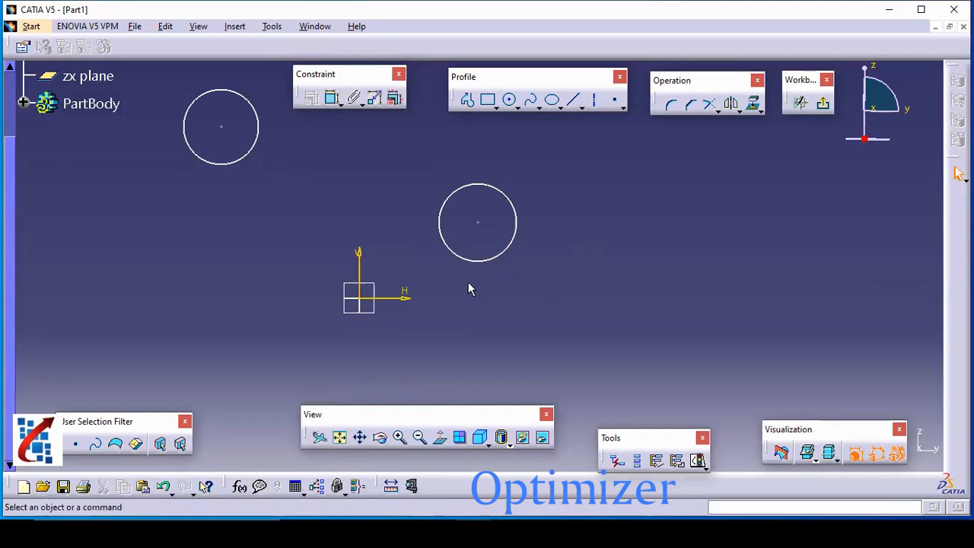
# - Apply a Symmetry constraint to the two circles about the vertical axis, and move the right circle to test it
pyautogui.click(478, 260)
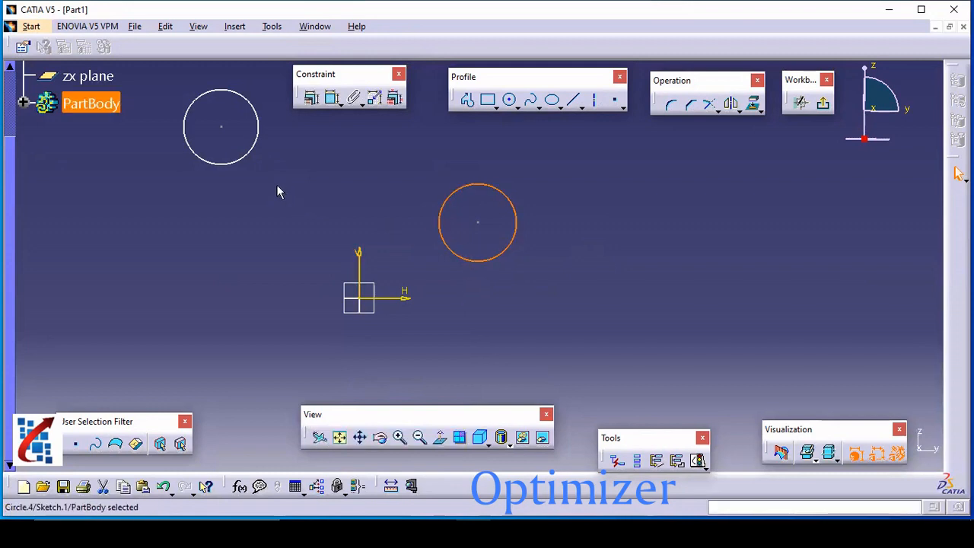
pyautogui.keyDown('ctrl'); pyautogui.click(252, 158); pyautogui.keyUp('ctrl')
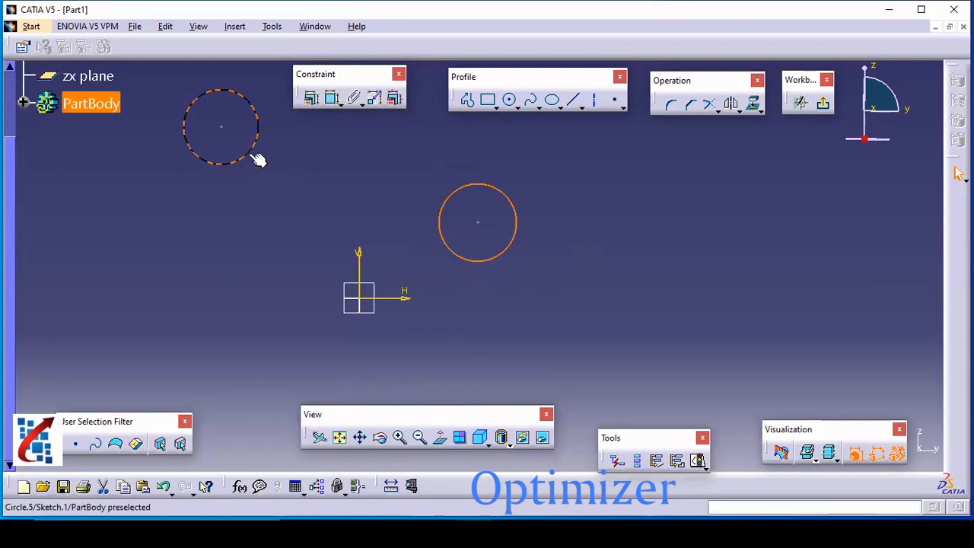
pyautogui.keyDown('ctrl'); pyautogui.click(361, 255); pyautogui.keyUp('ctrl')
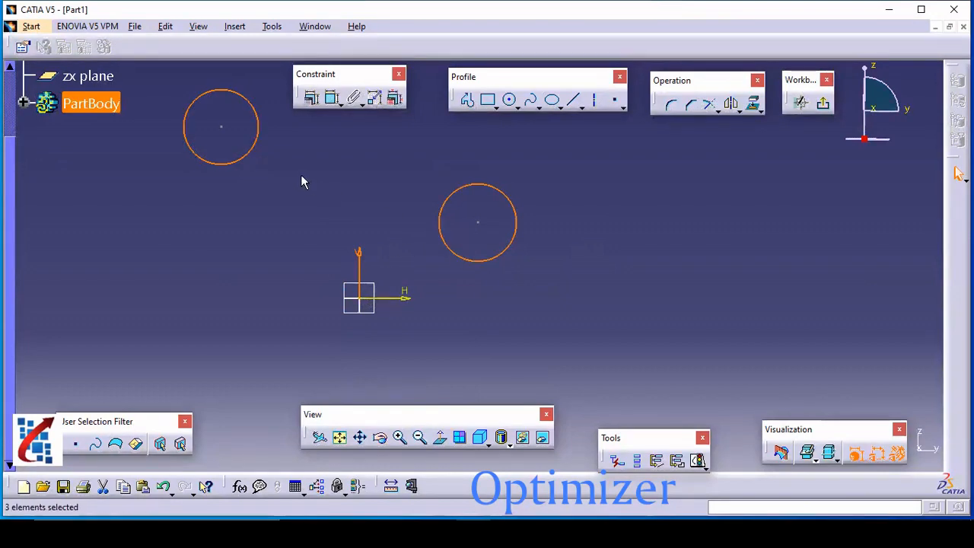
pyautogui.keyDown('ctrl'); pyautogui.click(360, 259); pyautogui.keyUp('ctrl')
pyautogui.click(311, 98)
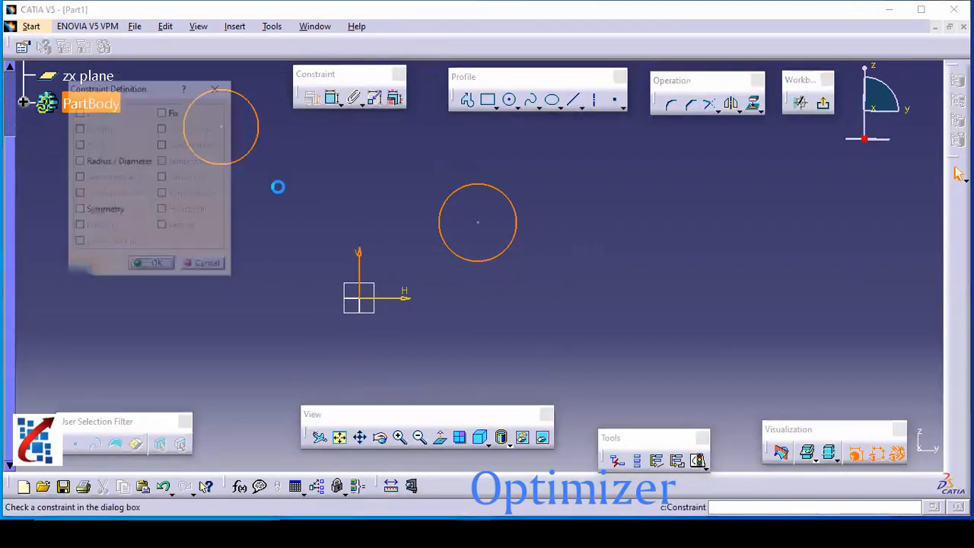
pyautogui.click(91, 210)
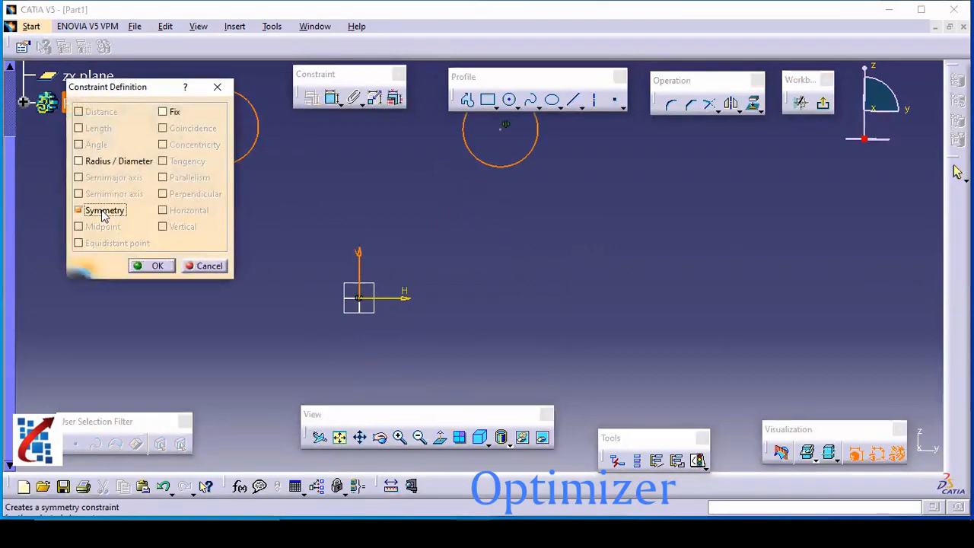
pyautogui.click(148, 265)
pyautogui.moveTo(495, 149); pyautogui.dragTo(463, 240)
pyautogui.moveTo(529, 251)
pyautogui.mouseDown()
pyautogui.moveTo(450, 213)
pyautogui.moveTo(538, 220)
pyautogui.moveTo(515, 224)
pyautogui.moveTo(526, 182)
pyautogui.moveTo(435, 235)
pyautogui.moveTo(540, 277)
pyautogui.moveTo(504, 250)
pyautogui.moveTo(543, 271)
pyautogui.moveTo(517, 266)
pyautogui.mouseUp()
pyautogui.click(511, 265)
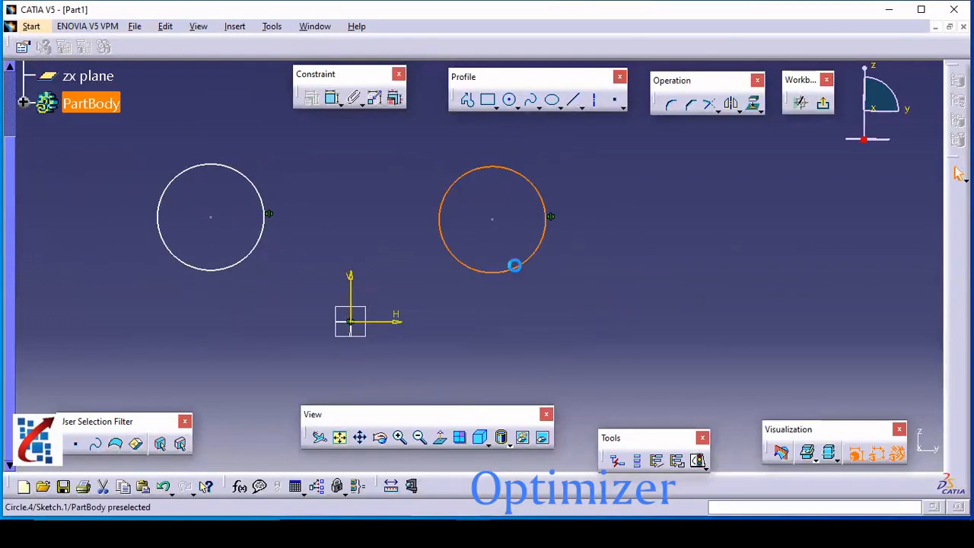
pyautogui.click(310, 99)
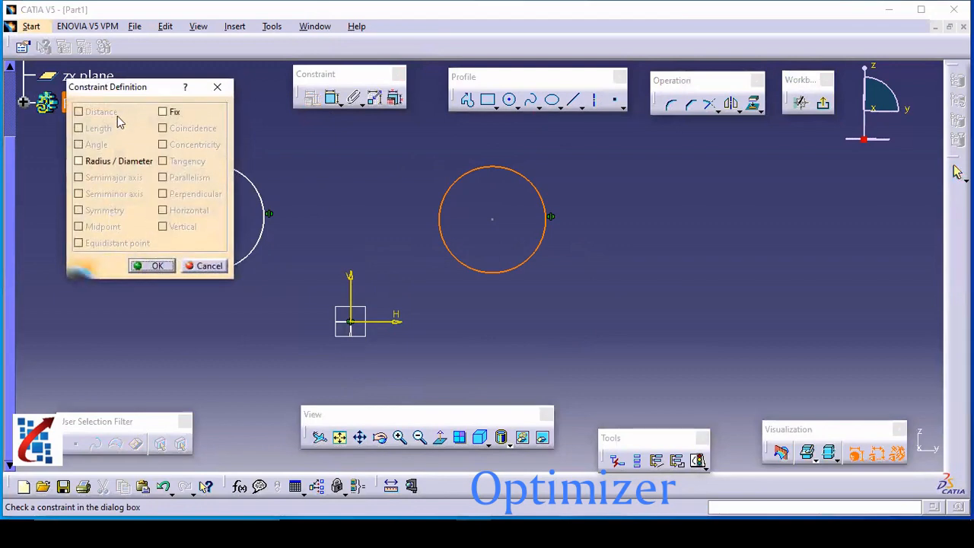
pyautogui.click(213, 91)
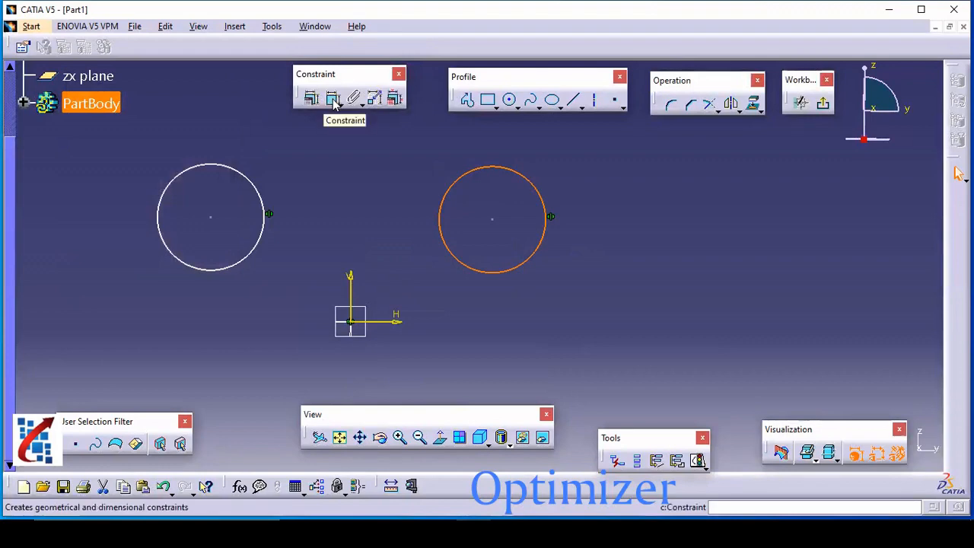
pyautogui.moveTo(378, 224)
pyautogui.mouseDown(button='middle')
pyautogui.moveTo(445, 218)
pyautogui.moveTo(464, 255)
pyautogui.mouseUp(button='middle')
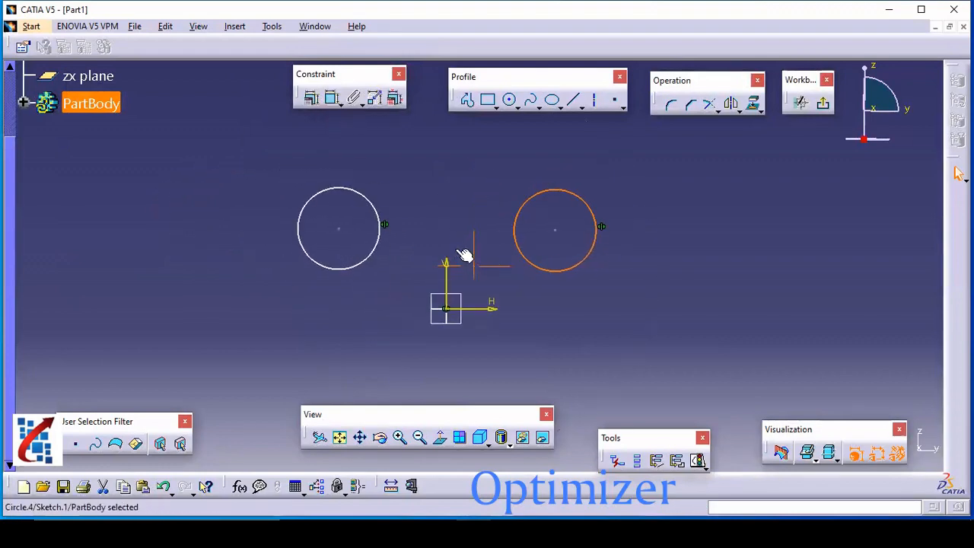
pyautogui.click(479, 279)
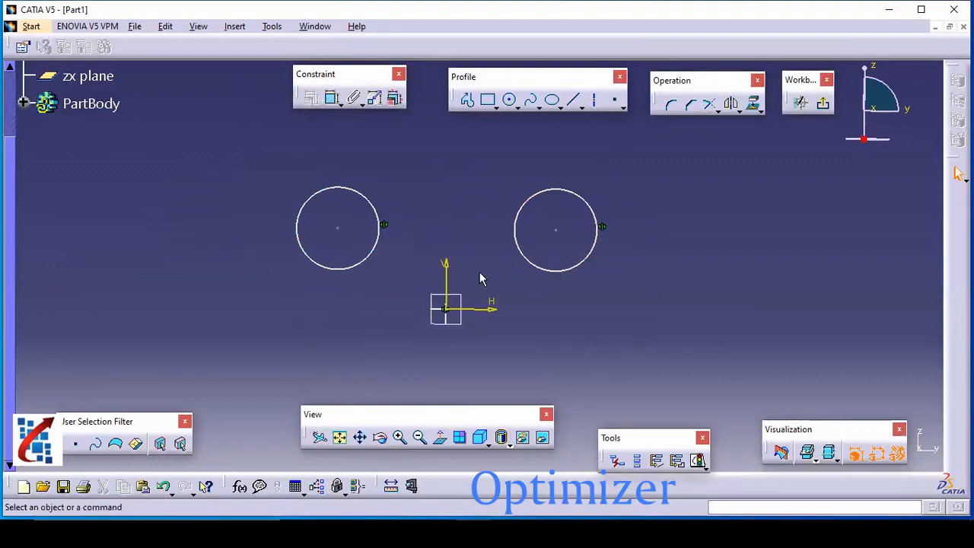
pyautogui.click(361, 104)
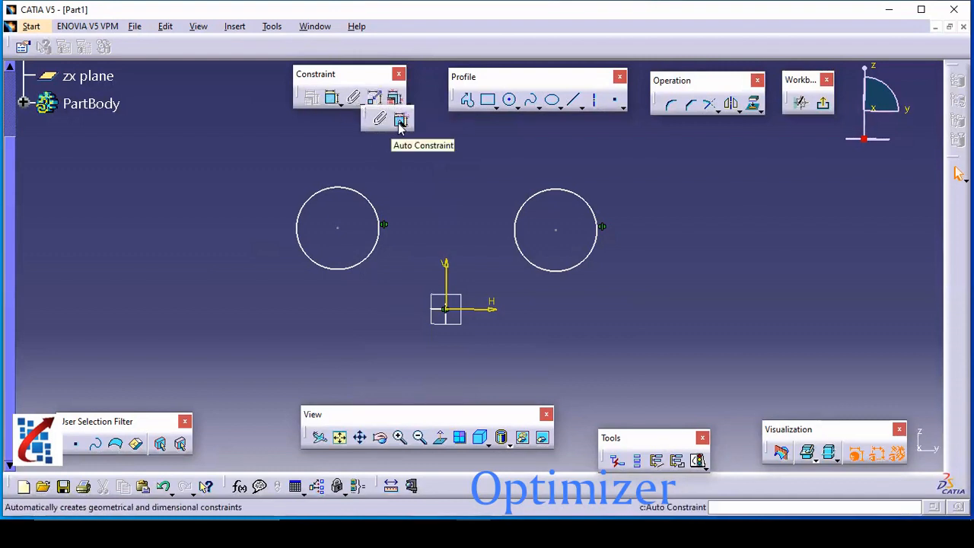
pyautogui.click(434, 225)
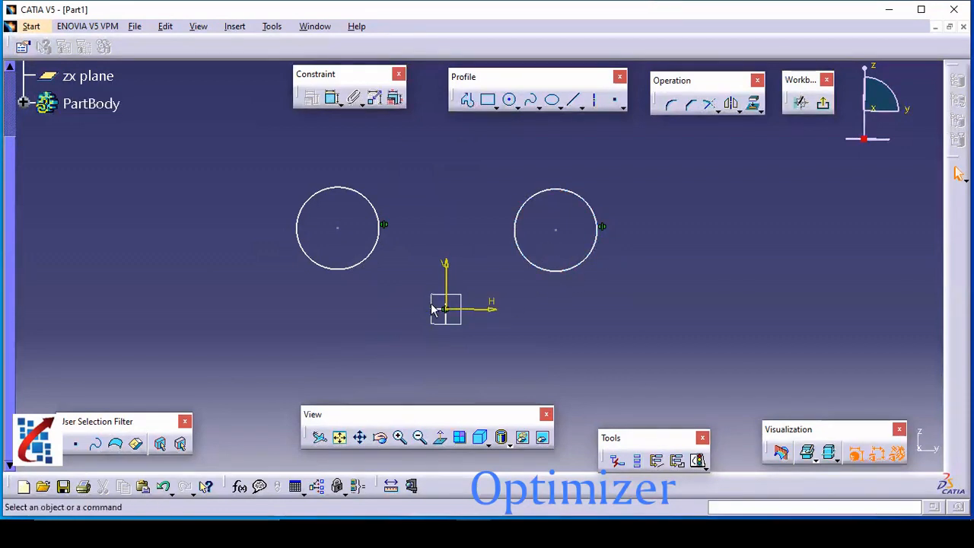
# - Apply Auto Constraint to the right circle with the H and V axes as reference elements in Chained mode
pyautogui.click(584, 262)
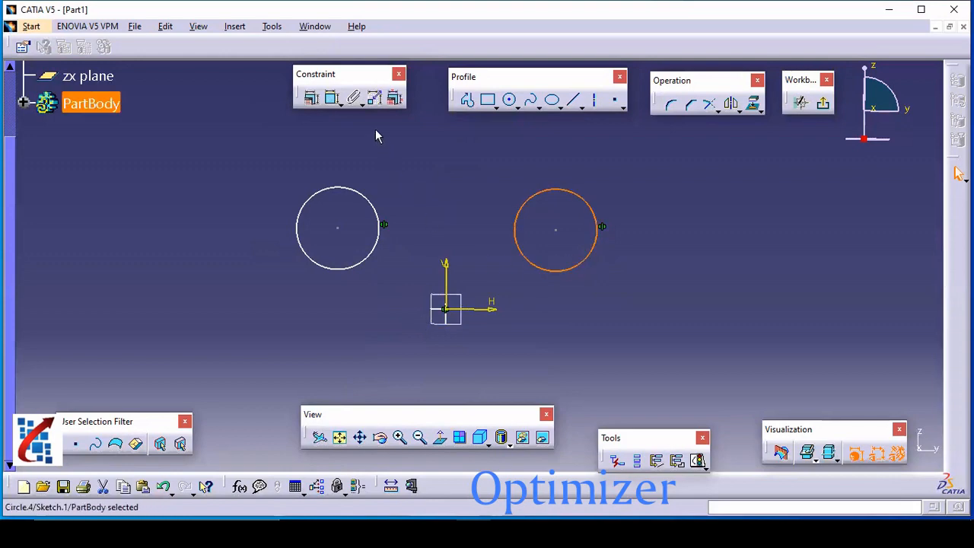
pyautogui.click(359, 108)
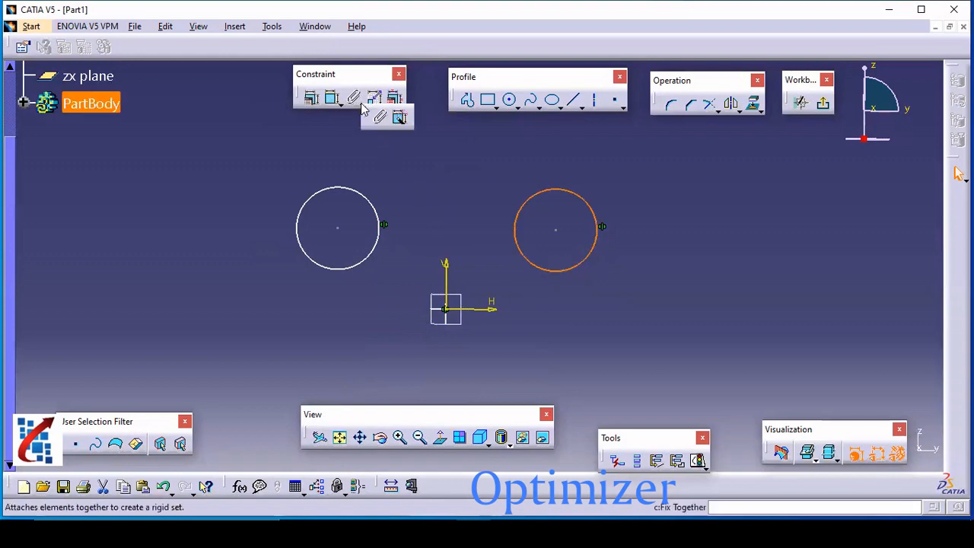
pyautogui.click(400, 120)
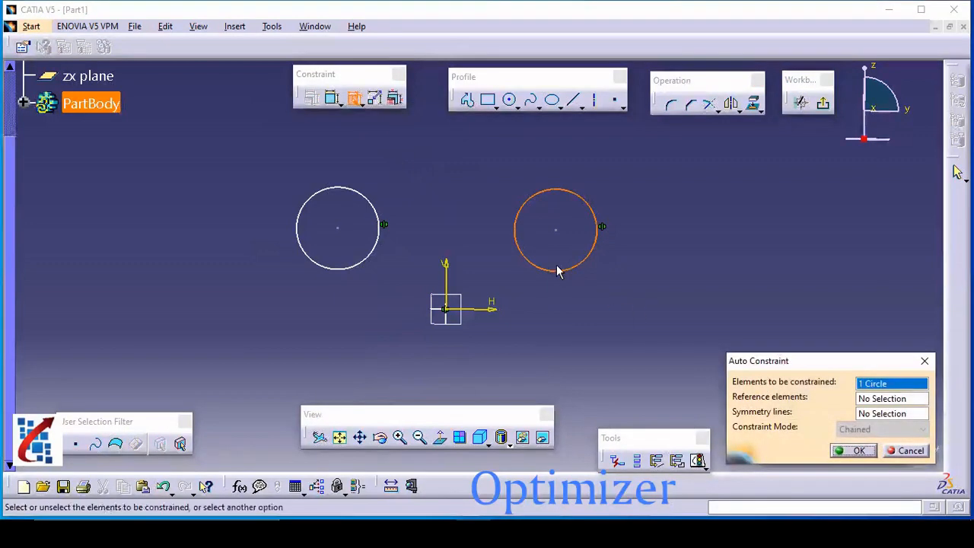
pyautogui.click(892, 397)
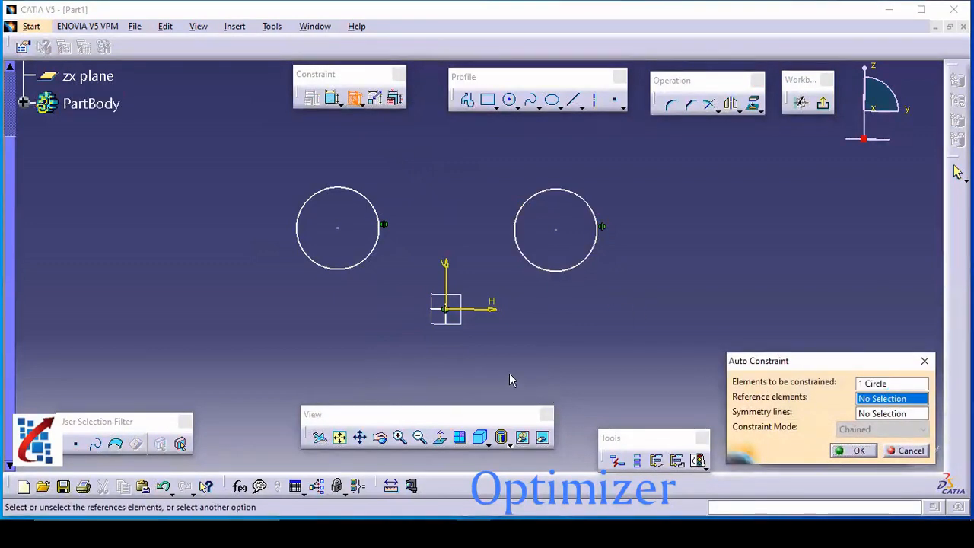
pyautogui.click(479, 309)
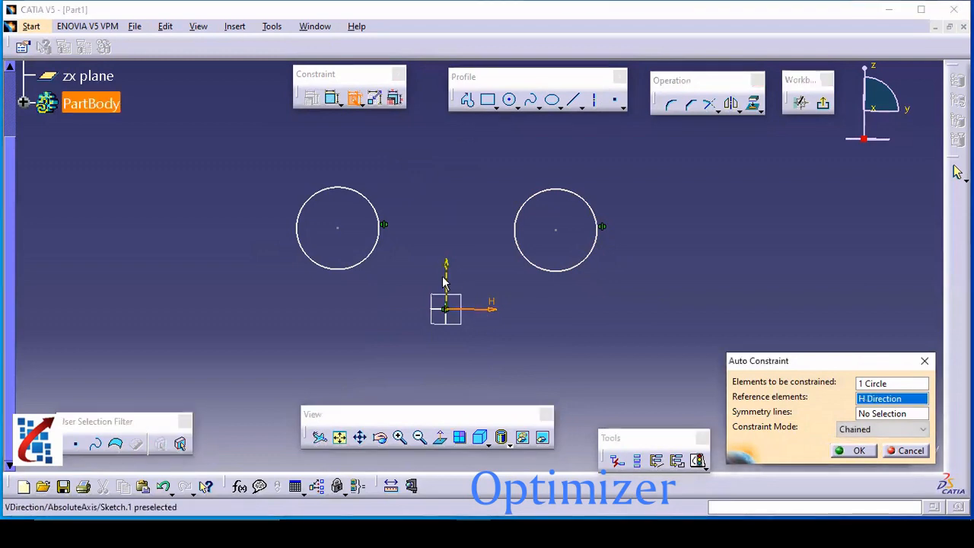
pyautogui.click(449, 280)
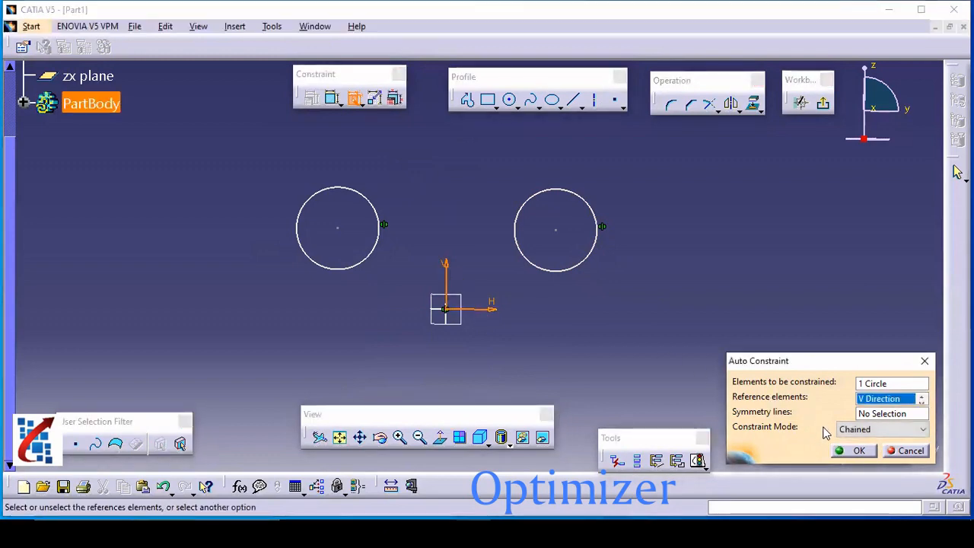
pyautogui.click(853, 450)
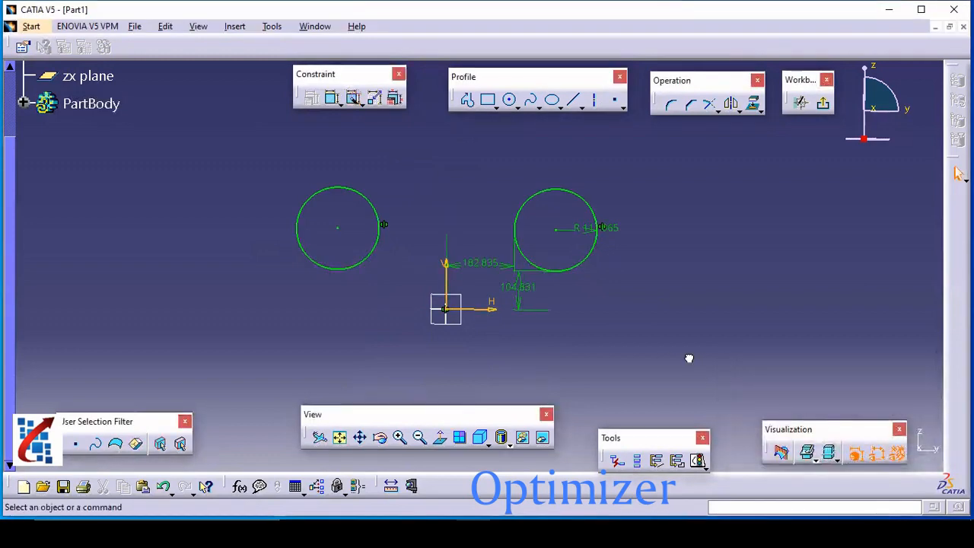
# - Move the right circle's radius dimension label outside the circle, clear of the symmetry symbol
pyautogui.click(612, 224)
pyautogui.moveTo(618, 225); pyautogui.dragTo(659, 228)
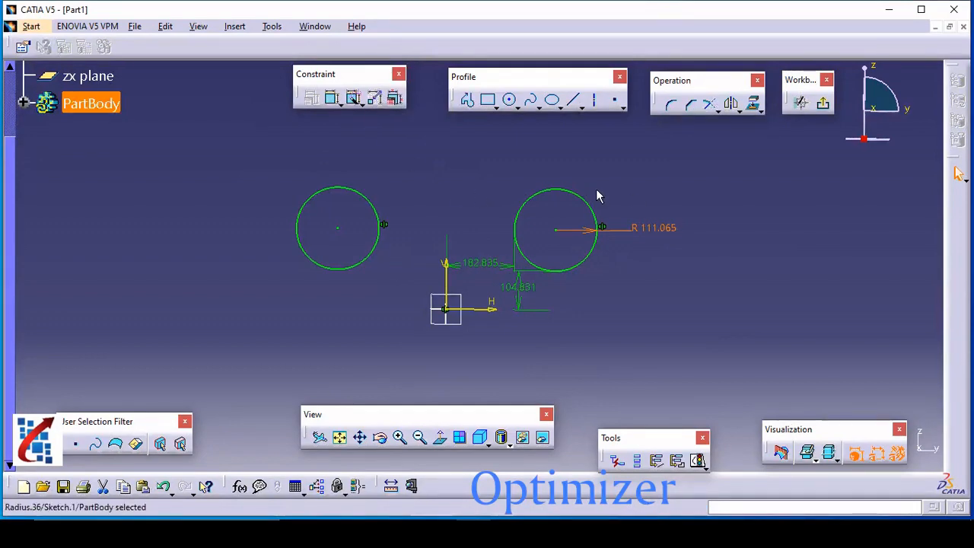
pyautogui.moveTo(483, 330)
pyautogui.mouseDown(button='middle')
pyautogui.moveTo(482, 299)
pyautogui.moveTo(483, 332)
pyautogui.mouseUp(button='middle')
pyautogui.moveTo(279, 153); pyautogui.dragTo(534, 254)
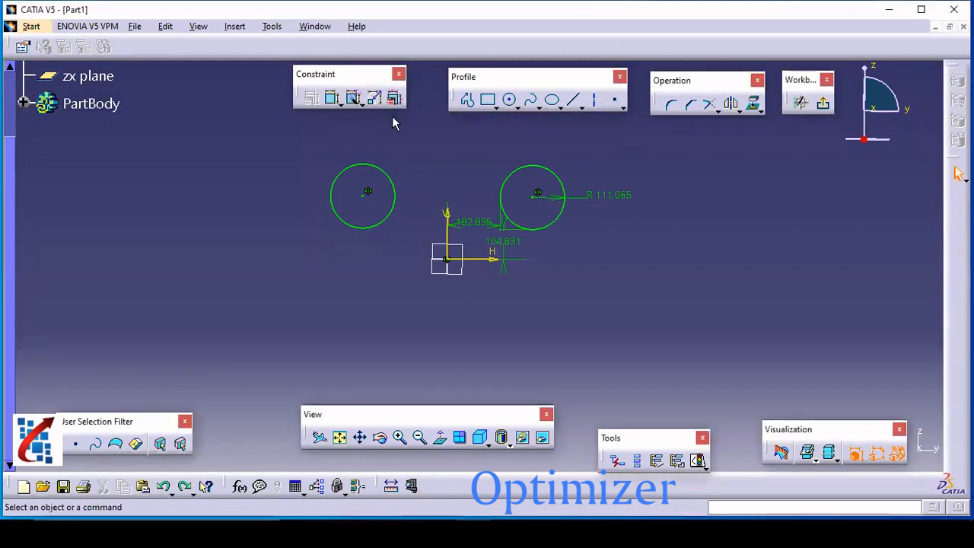
# - Use Edit Multi-Constraint to set the offset between the horizontal axis and the right circle to 100 mm
pyautogui.click(395, 99)
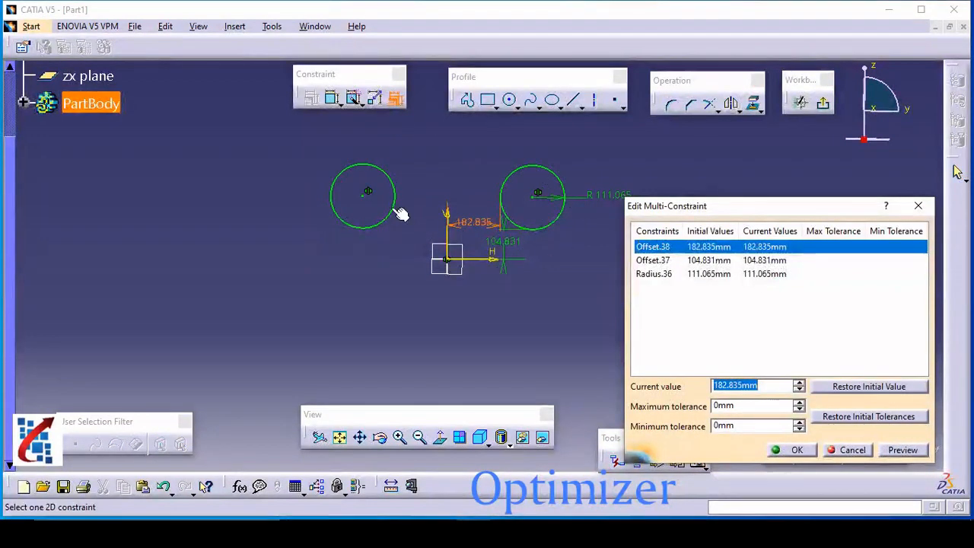
pyautogui.moveTo(744, 212); pyautogui.dragTo(745, 141)
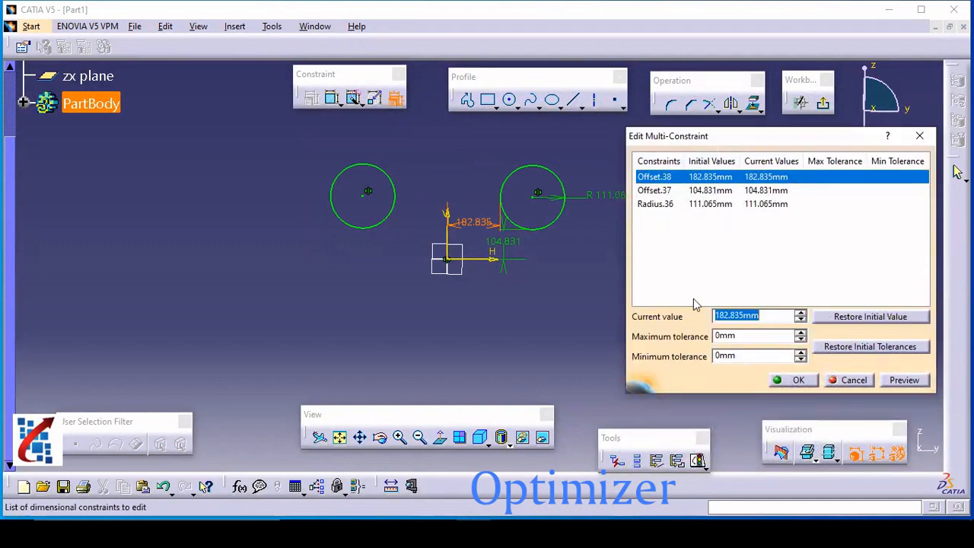
pyautogui.click(701, 190)
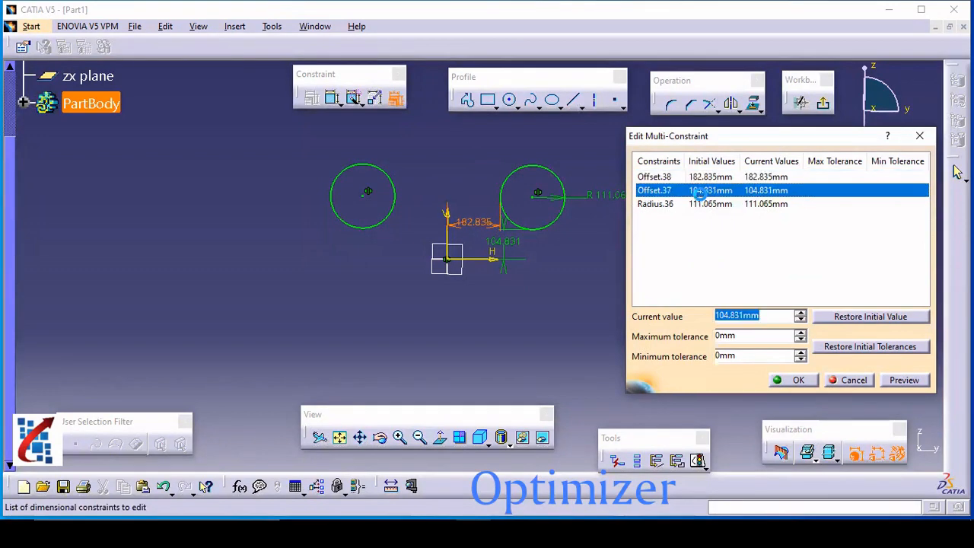
pyautogui.click(736, 316)
pyautogui.doubleClick(735, 316)
pyautogui.write('100')
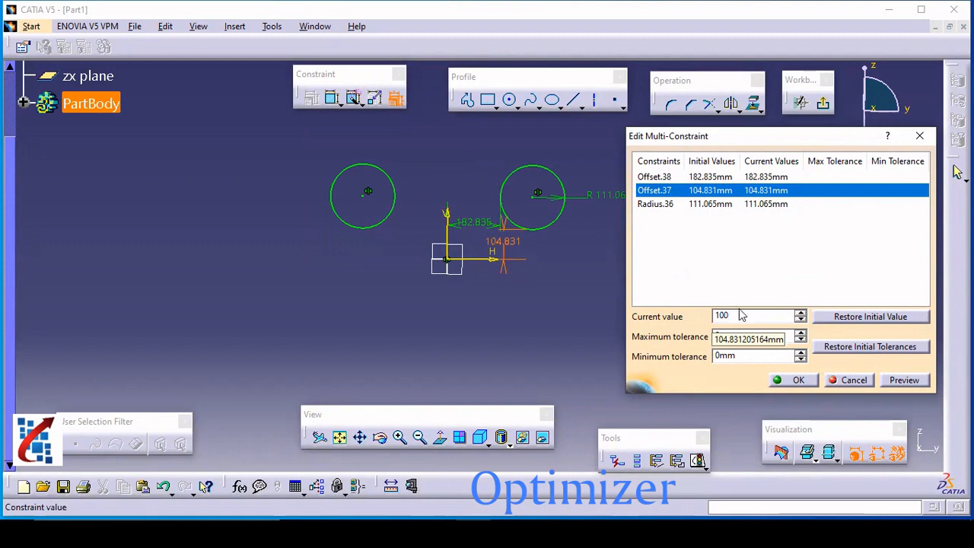
pyautogui.press('Return')
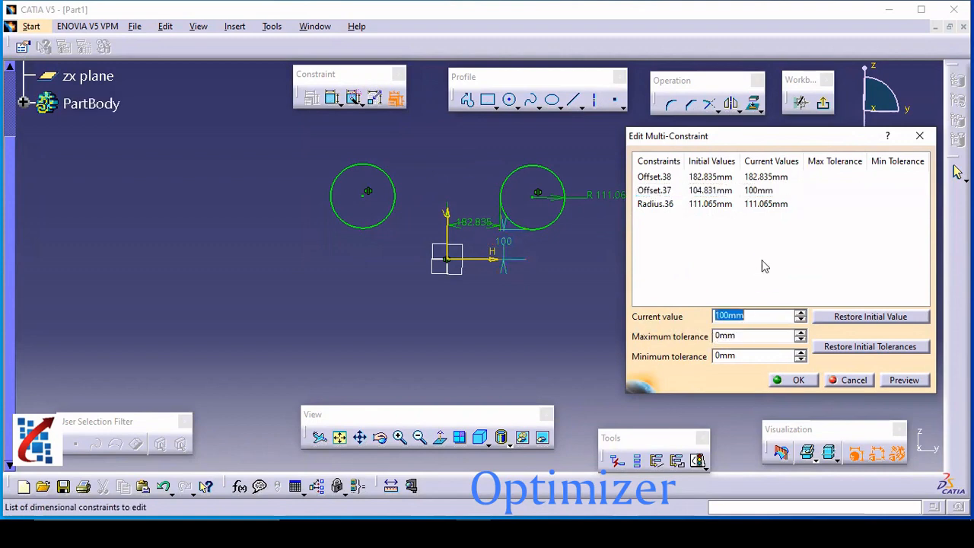
# - Set the offset between the vertical axis and the right circle to 200 mm, and apply the multi-constraint edits
pyautogui.click(725, 176)
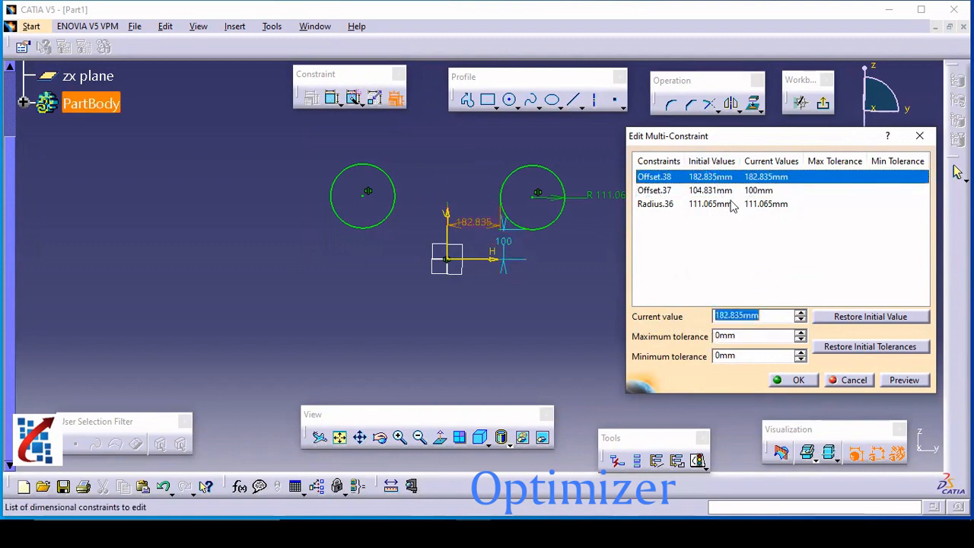
pyautogui.click(739, 314)
pyautogui.doubleClick(740, 314)
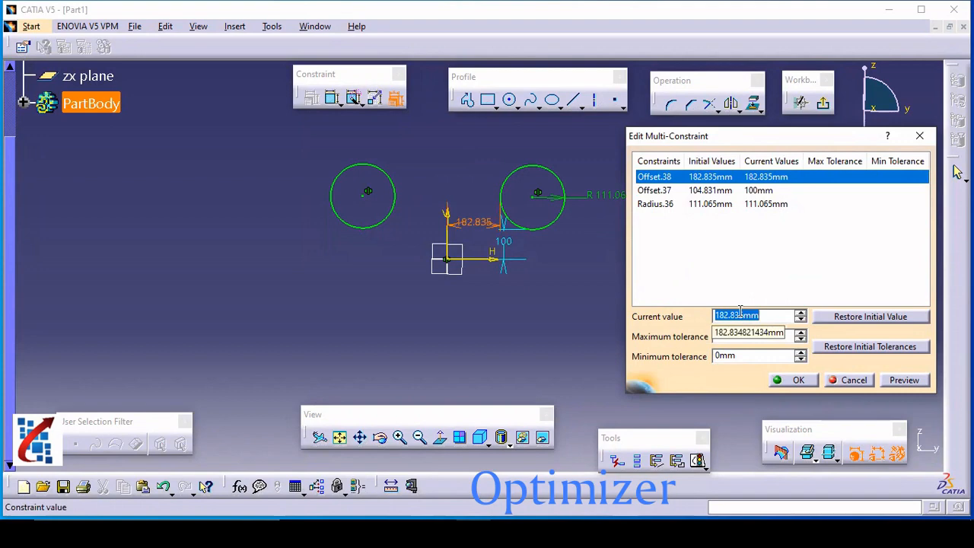
pyautogui.write('200')
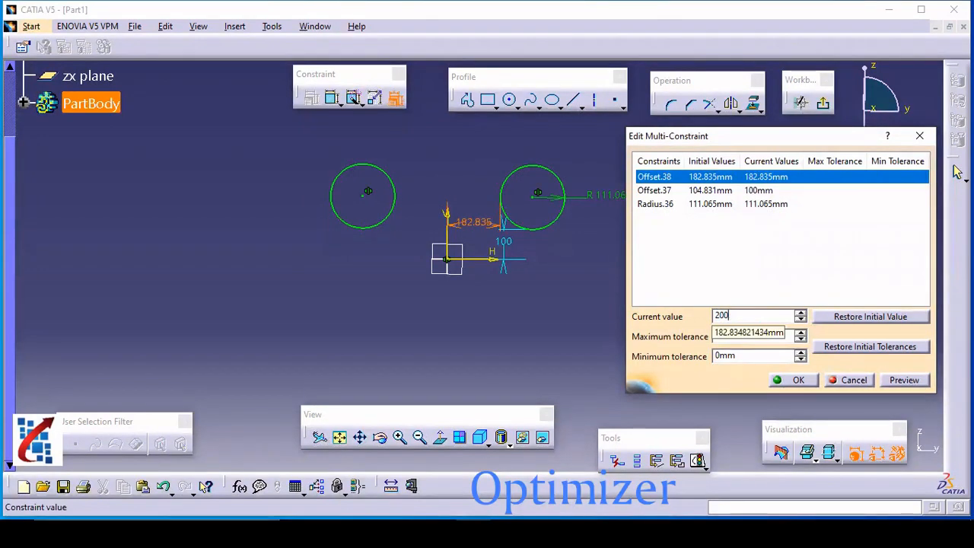
pyautogui.press('Return')
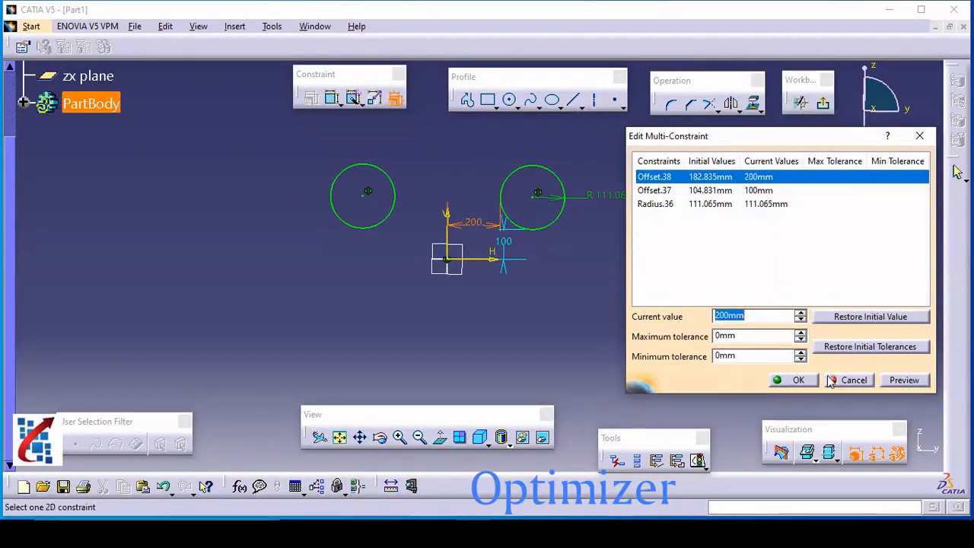
pyautogui.click(797, 380)
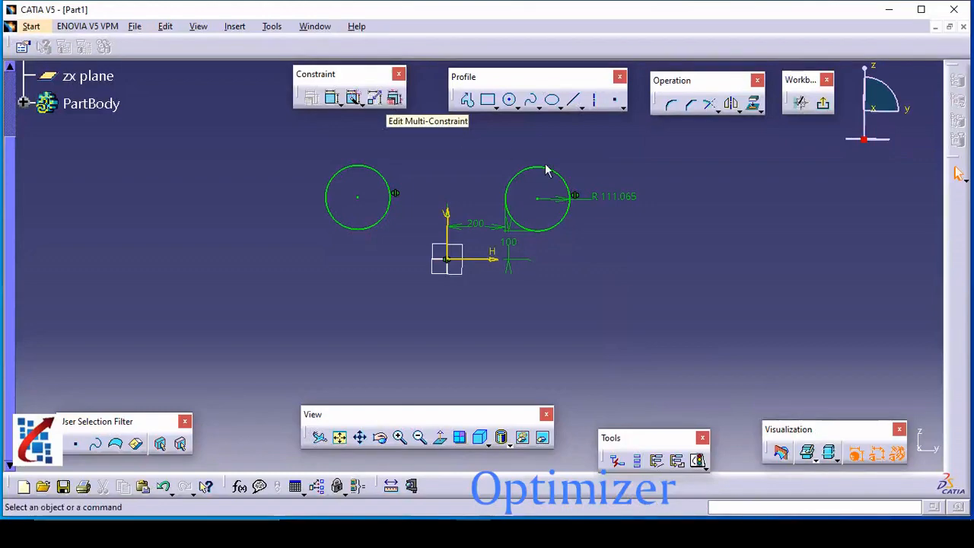
# - Set the right circle's radius to 150 mm
pyautogui.doubleClick(620, 200)
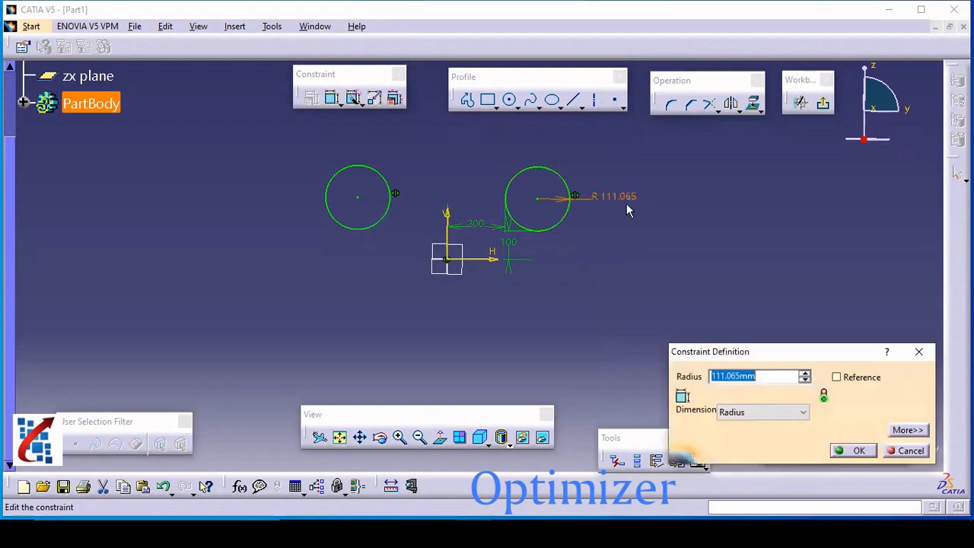
pyautogui.write('150')
pyautogui.press('Return')
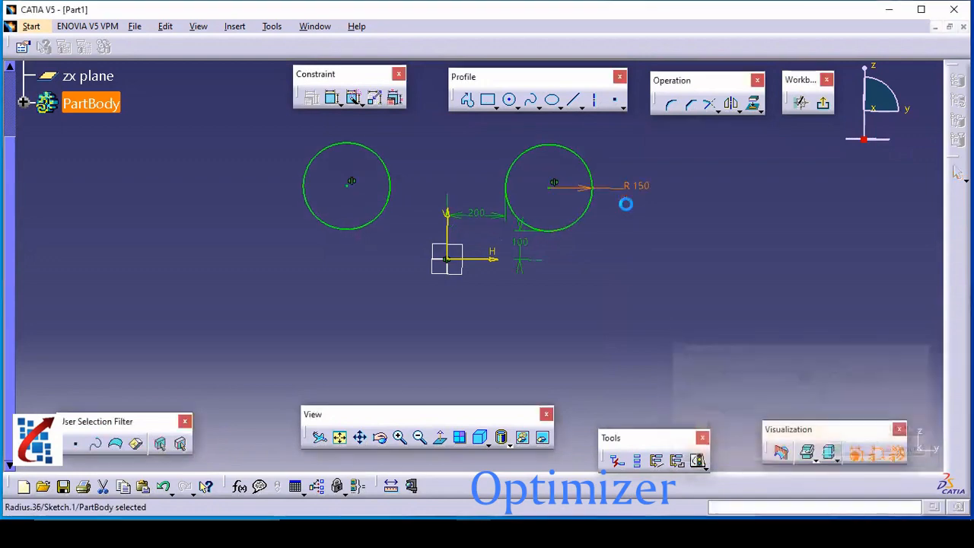
pyautogui.doubleClick(522, 244)
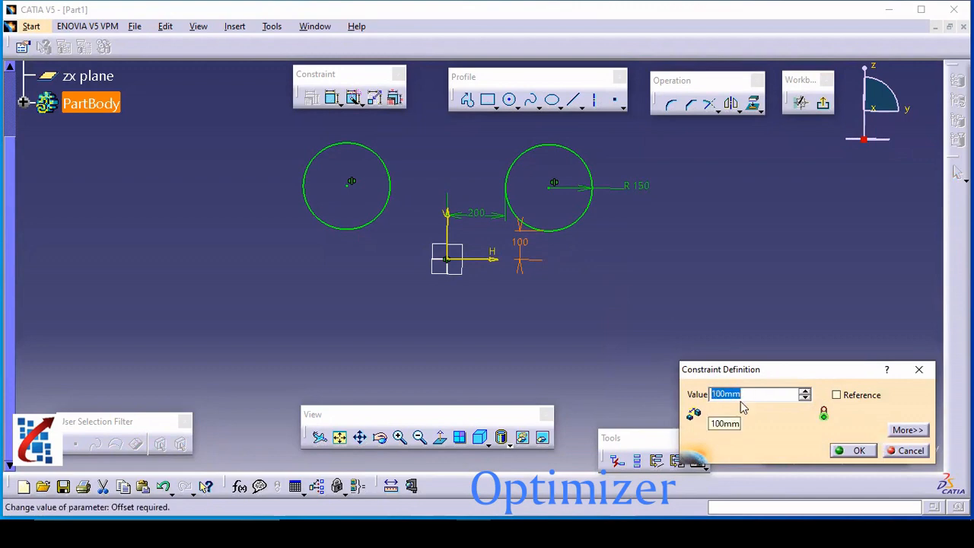
pyautogui.click(918, 369)
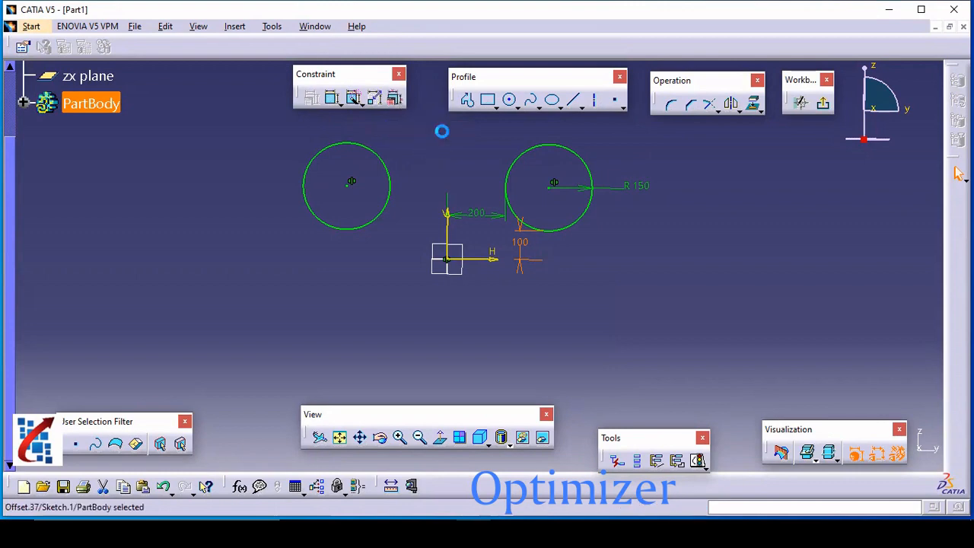
pyautogui.click(444, 134)
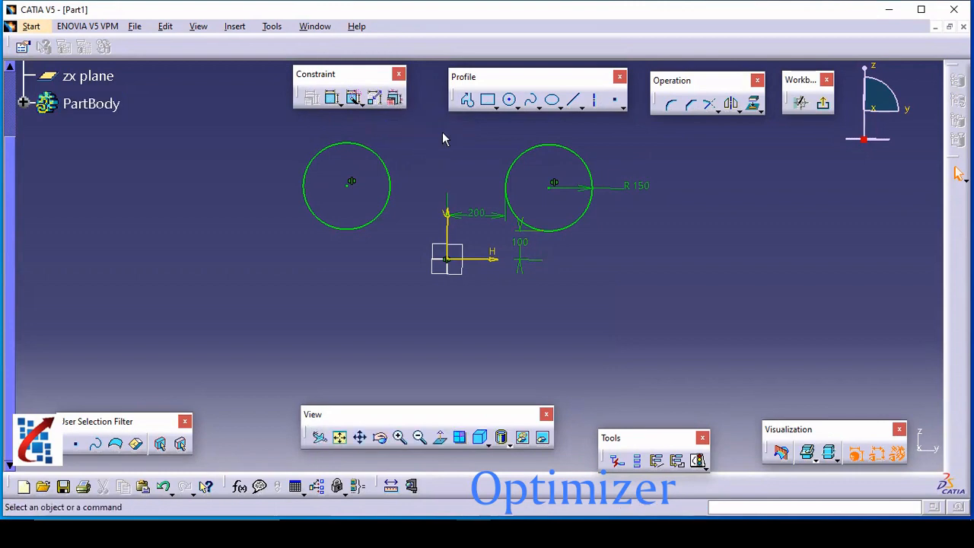